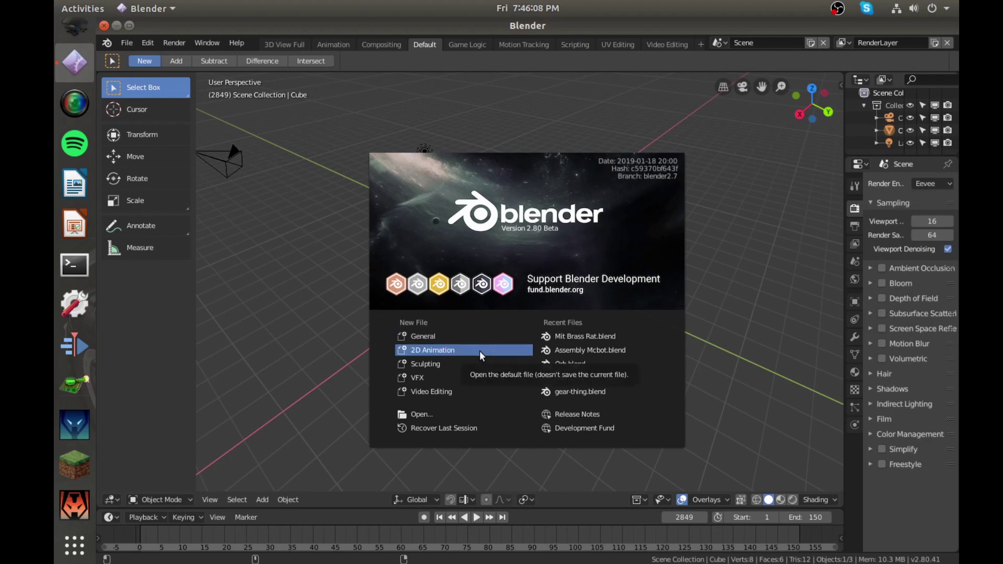
# Step: Create a new file from the 2D Animation template on the splash screen
pyautogui.click(434, 349)
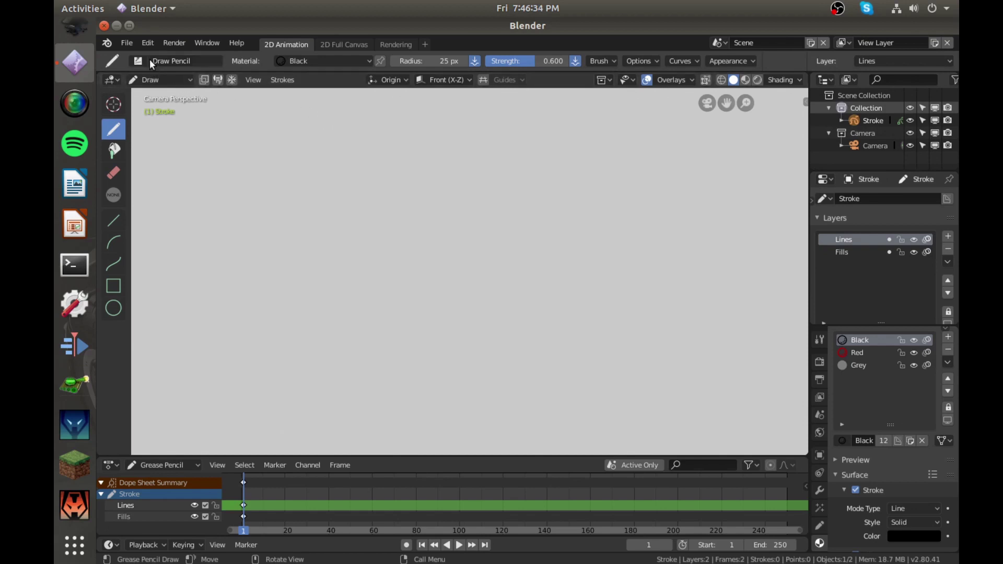
# Step: Import Logo 1.svg from Desktop/Inventbox/Blender/SVGs as a Scalable Vector Graphics file
pyautogui.click(128, 41)
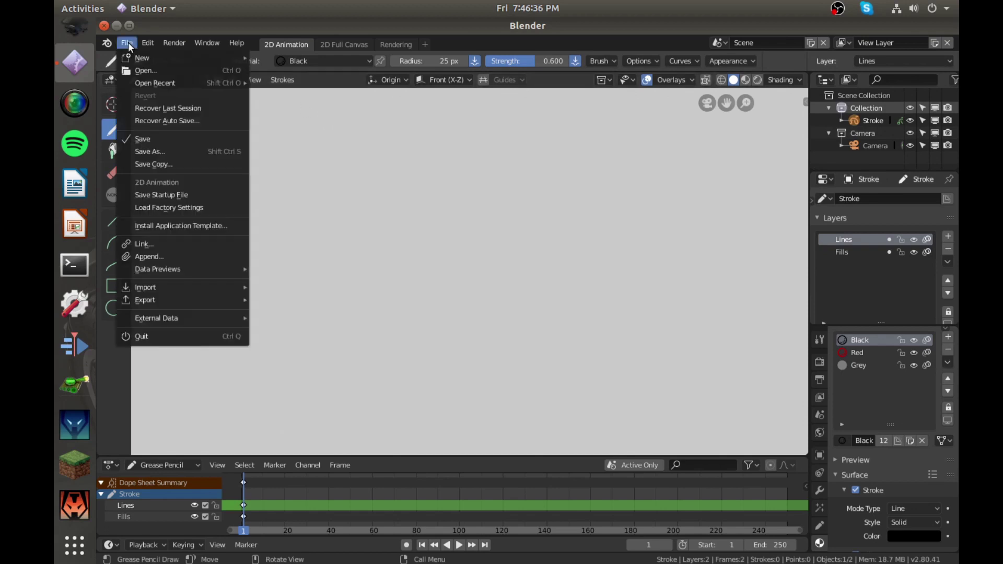
pyautogui.moveTo(155, 288)
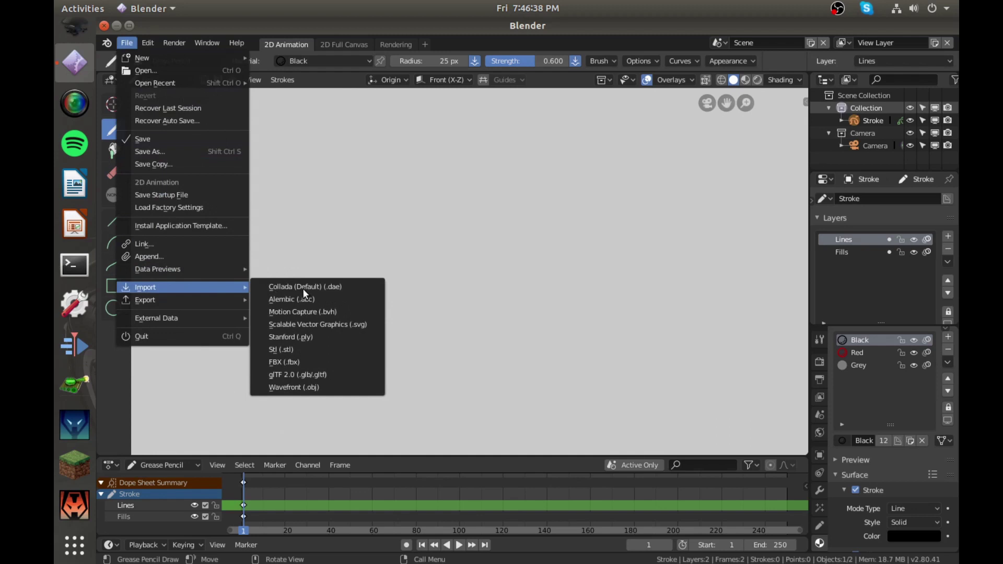
pyautogui.click(329, 323)
pyautogui.click(144, 193)
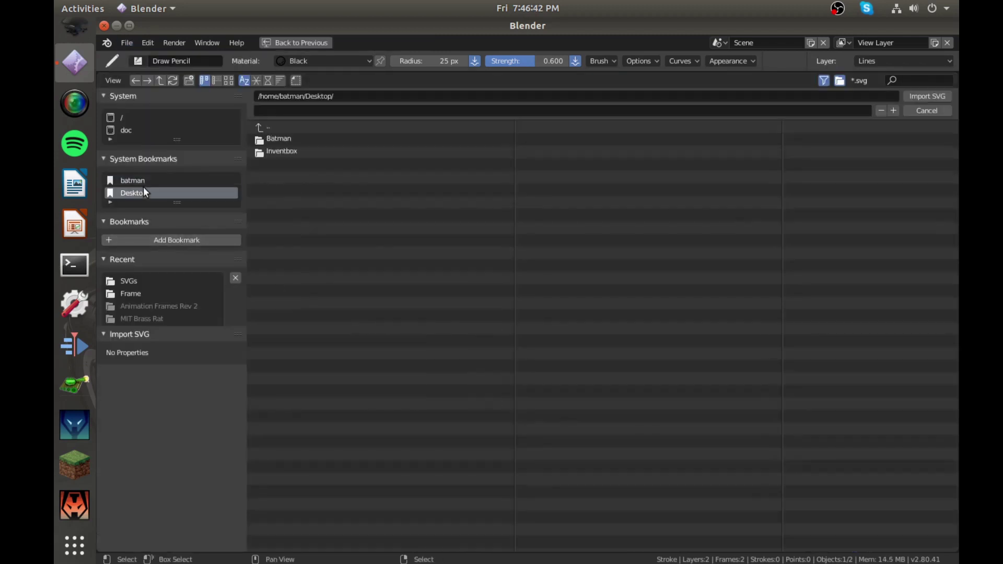
pyautogui.click(276, 151)
pyautogui.click(284, 139)
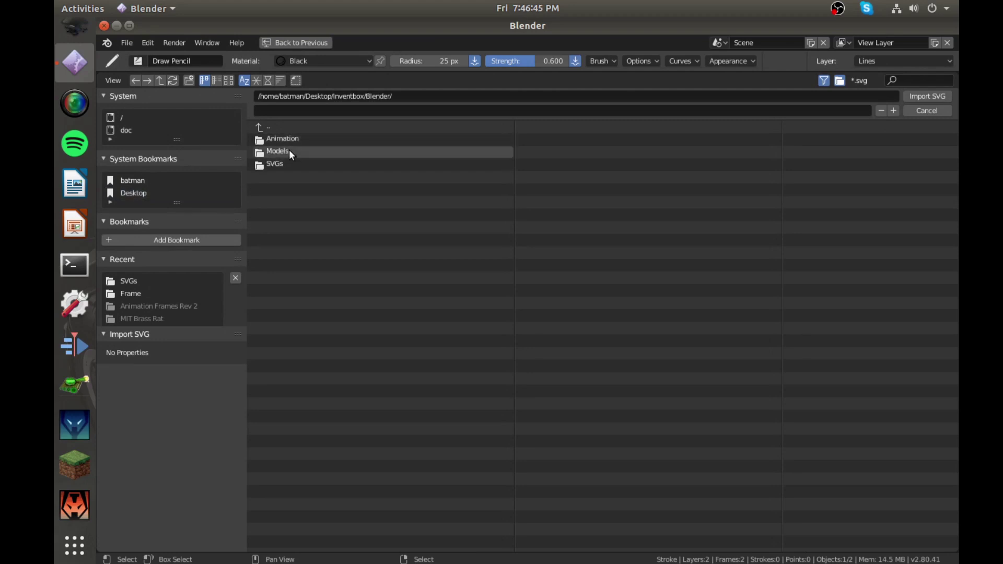
pyautogui.click(289, 151)
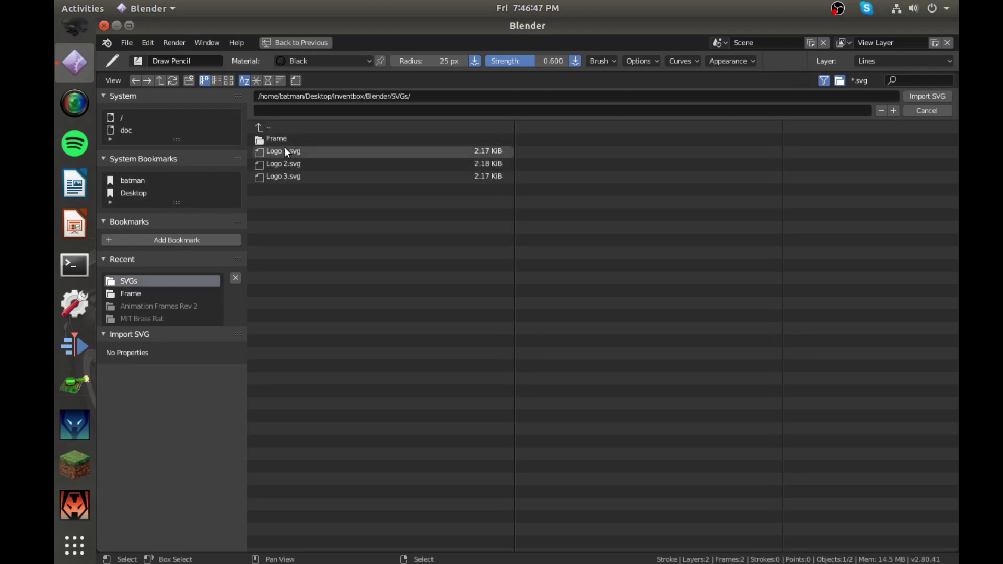
pyautogui.click(288, 152)
pyautogui.click(909, 95)
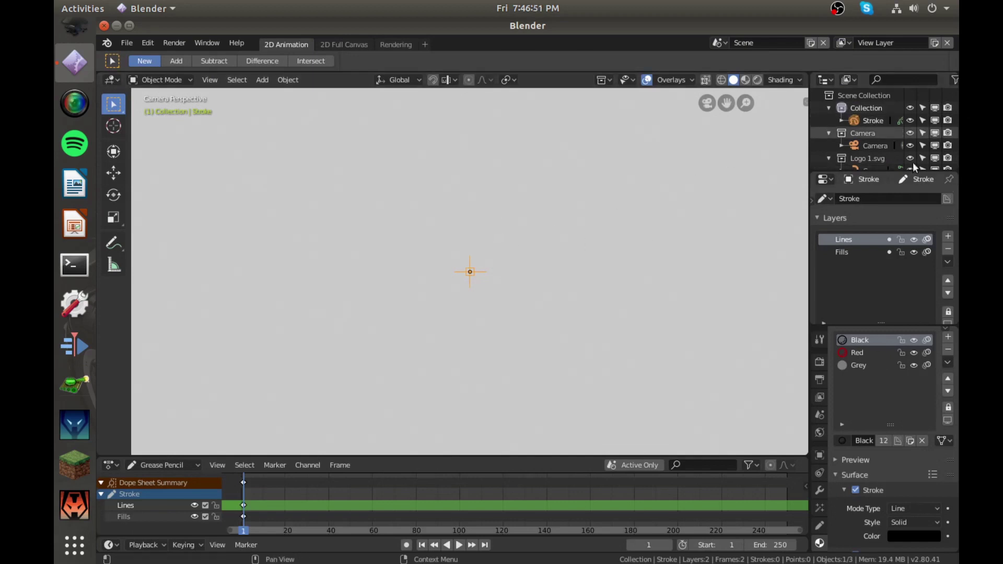
# Step: Select the imported Curve and scale it up by 20
pyautogui.scroll(-1, 889, 101)
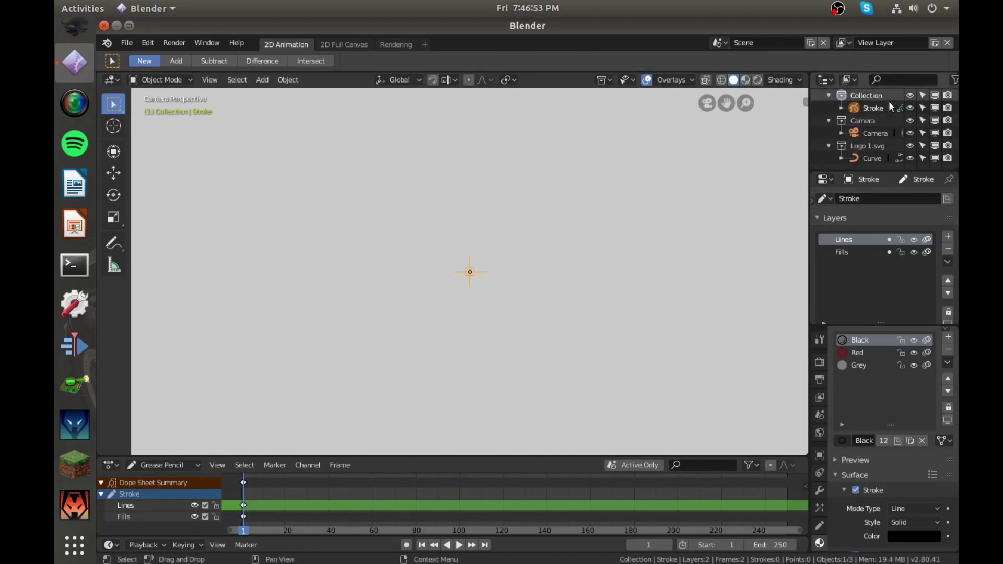
pyautogui.click(866, 158)
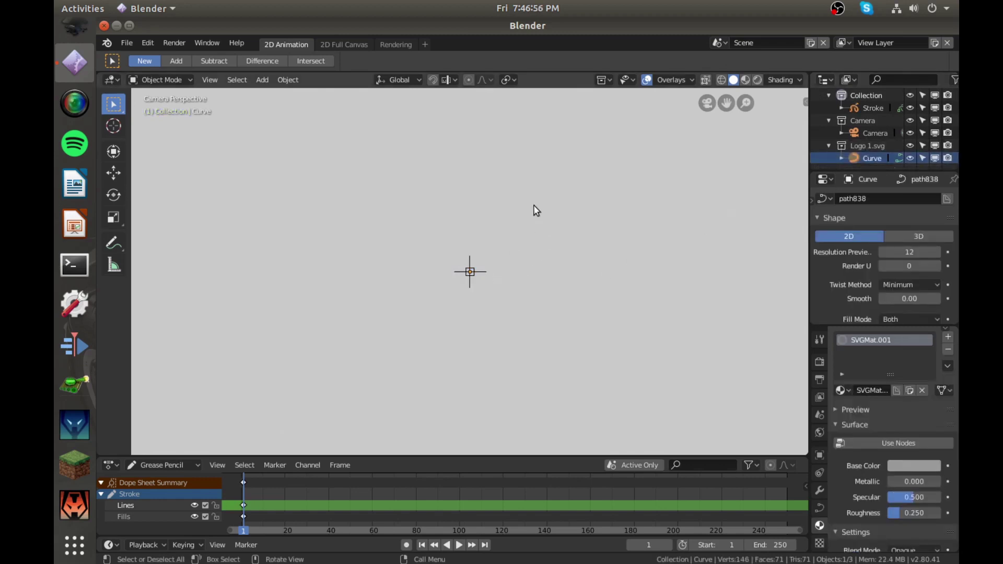
pyautogui.press('KP_0')
pyautogui.press('s')
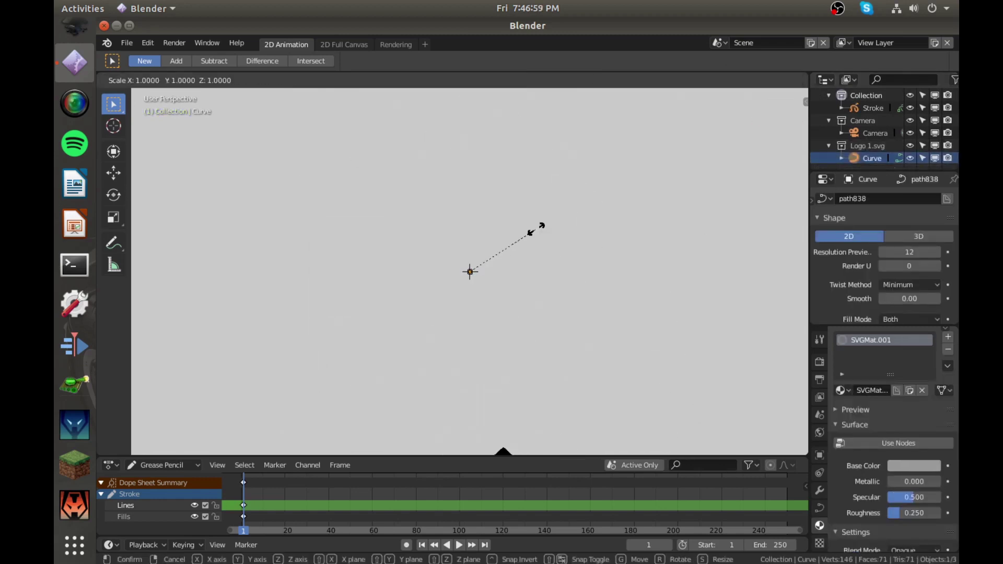
pyautogui.write('20')
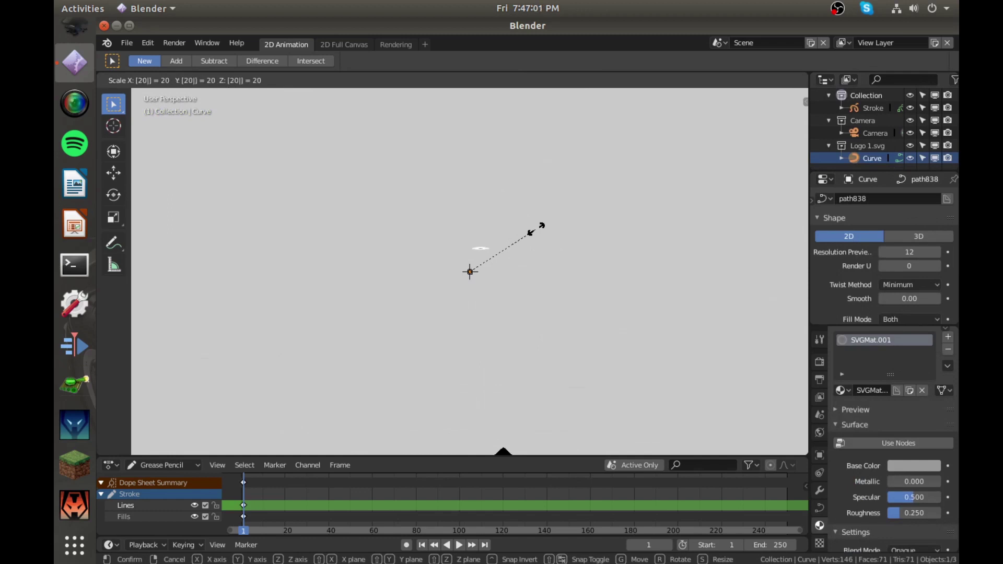
pyautogui.press('Return')
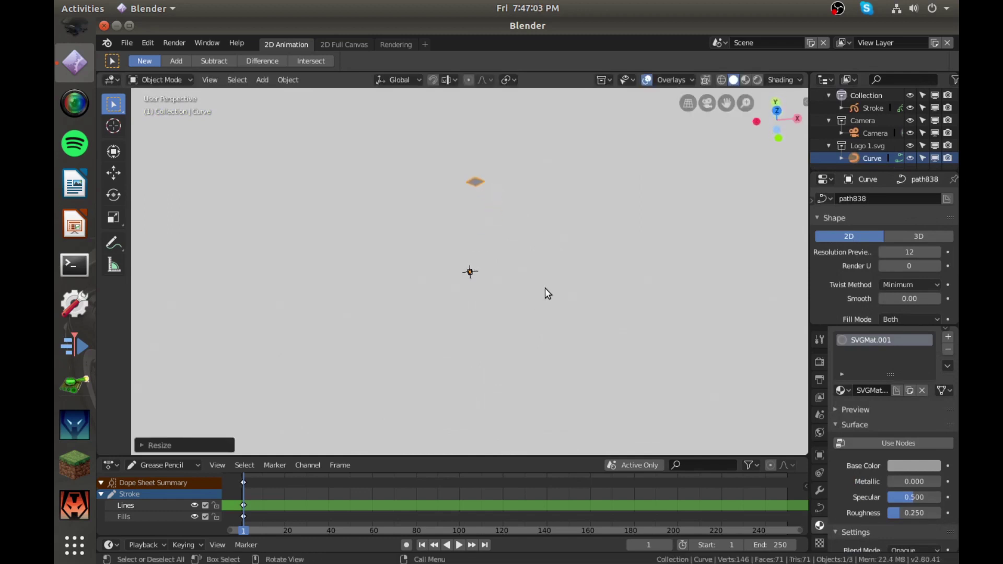
# Step: Import Logo 2.svg and enlarge its curve, Curve.001
pyautogui.click(125, 43)
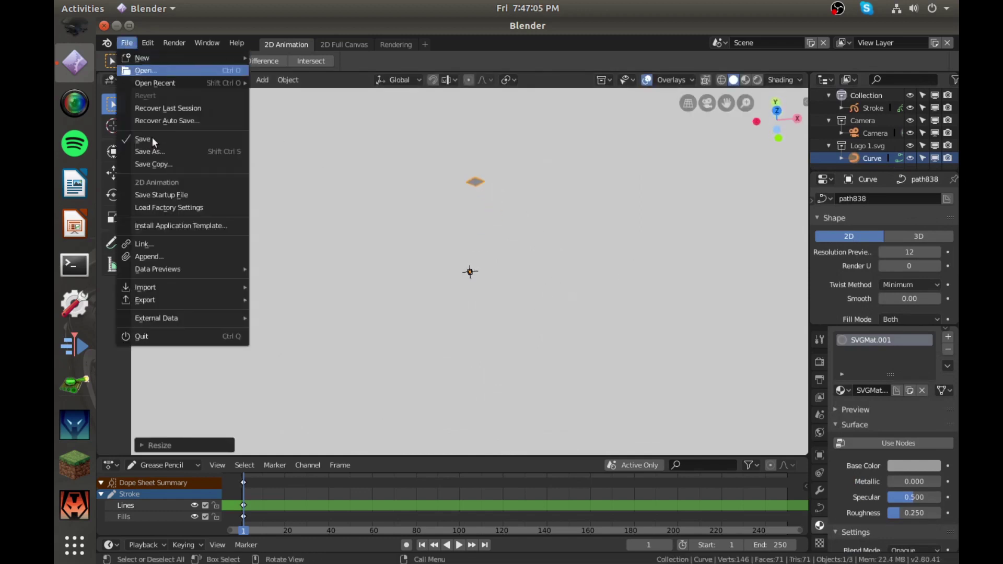
pyautogui.moveTo(249, 288)
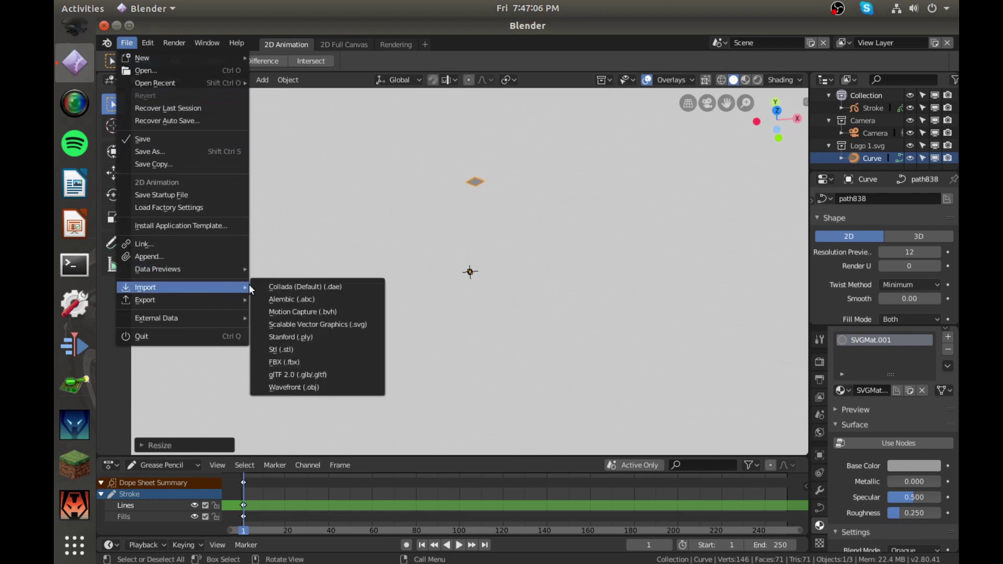
pyautogui.click(316, 323)
pyautogui.click(296, 163)
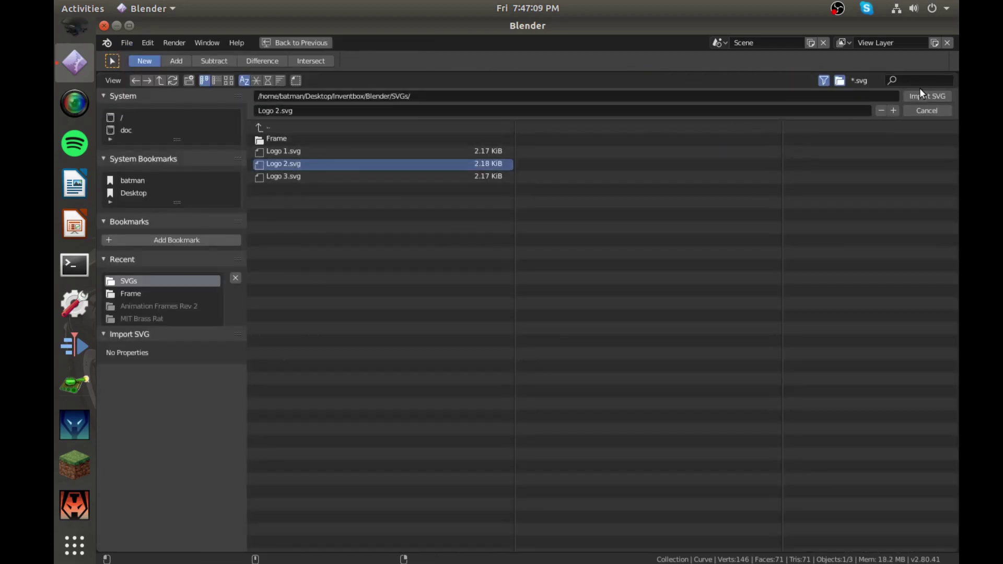
pyautogui.click(926, 96)
pyautogui.click(879, 131)
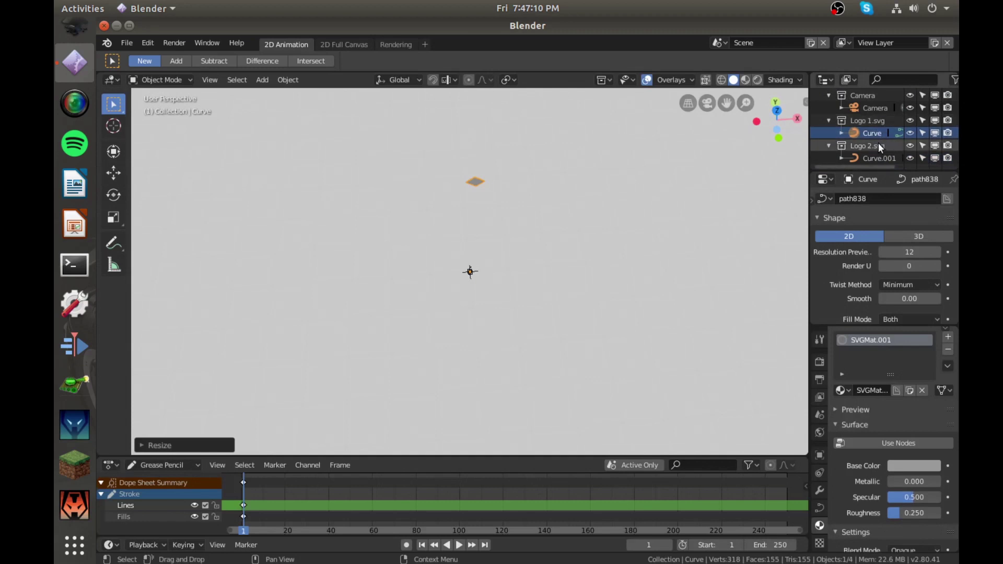
pyautogui.click(883, 158)
pyautogui.press('s')
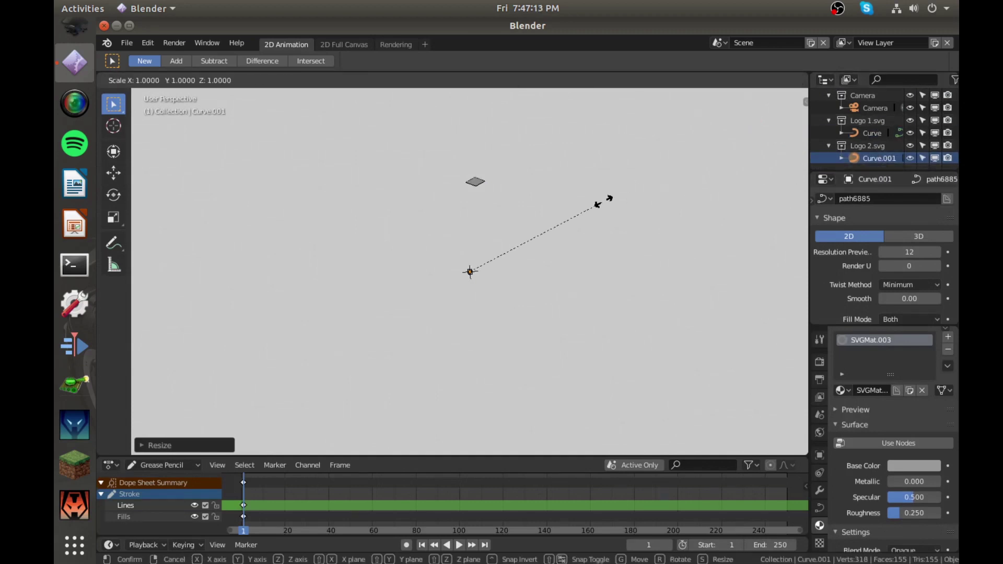
pyautogui.click(603, 201)
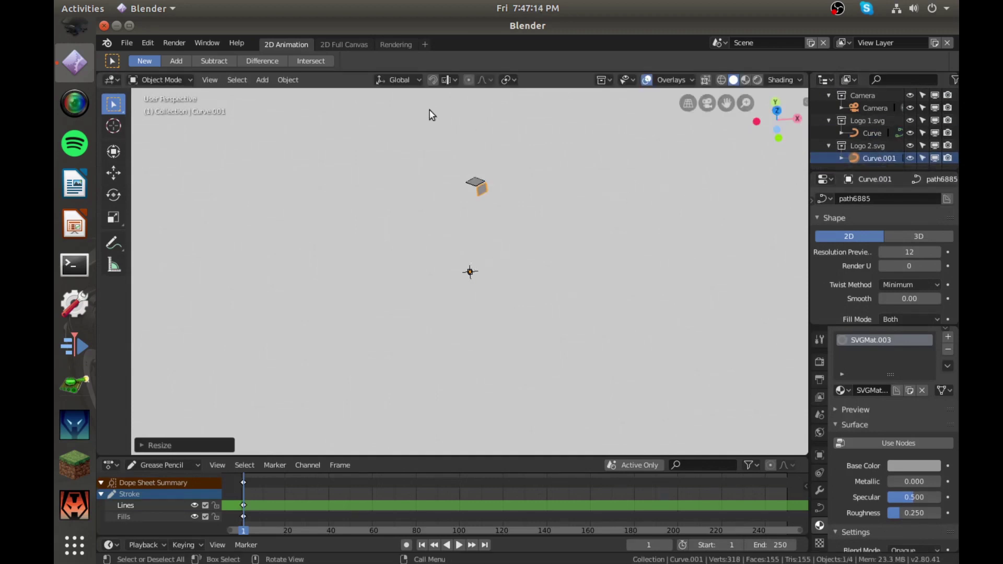
# Step: Import Logo 3.svg and scale Curve.002 by 20, then add Logo 2 to the selection
pyautogui.click(131, 43)
pyautogui.moveTo(218, 286)
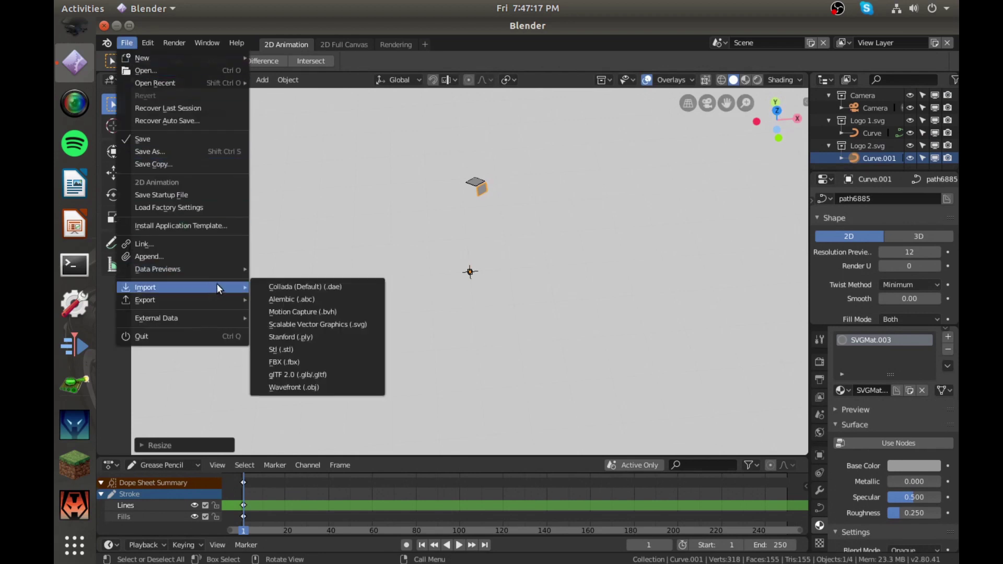
pyautogui.click(312, 325)
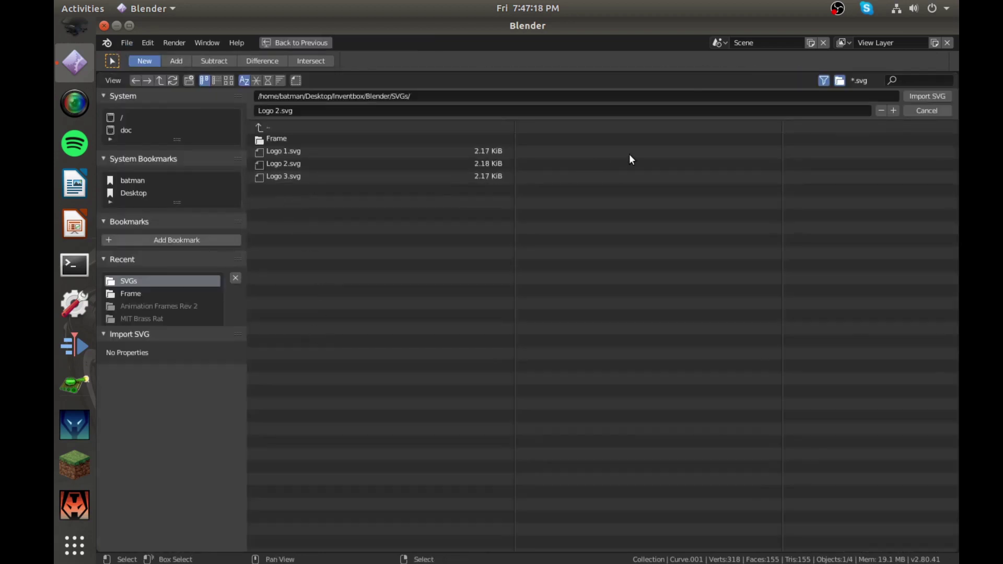
pyautogui.click(319, 177)
pyautogui.click(936, 97)
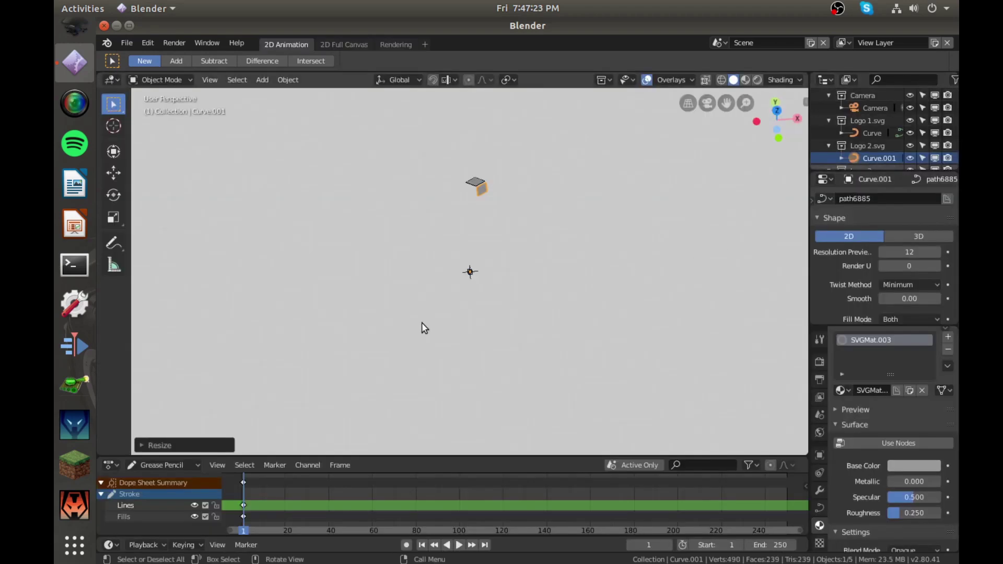
pyautogui.scroll(-3, 898, 143)
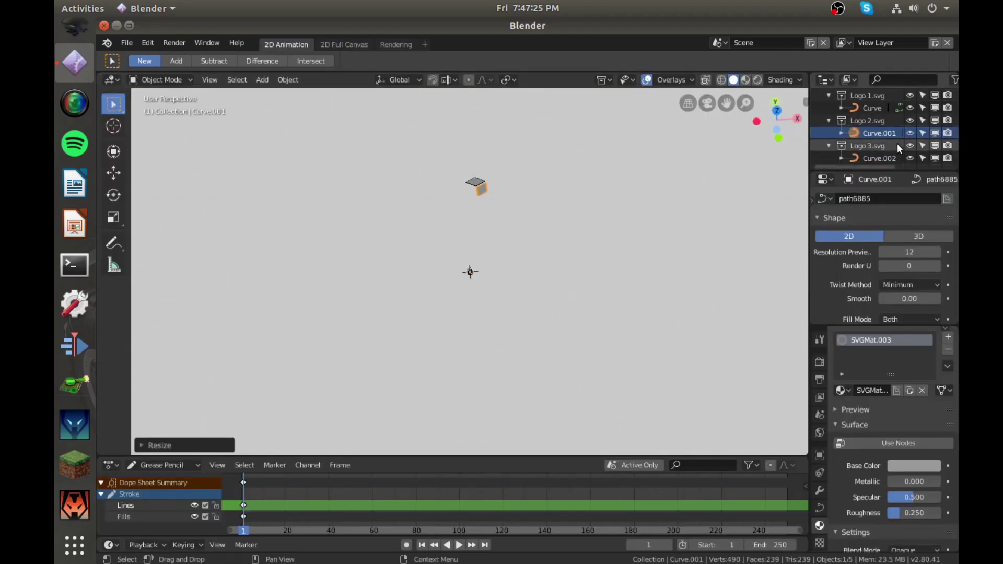
pyautogui.click(889, 156)
pyautogui.write('s')
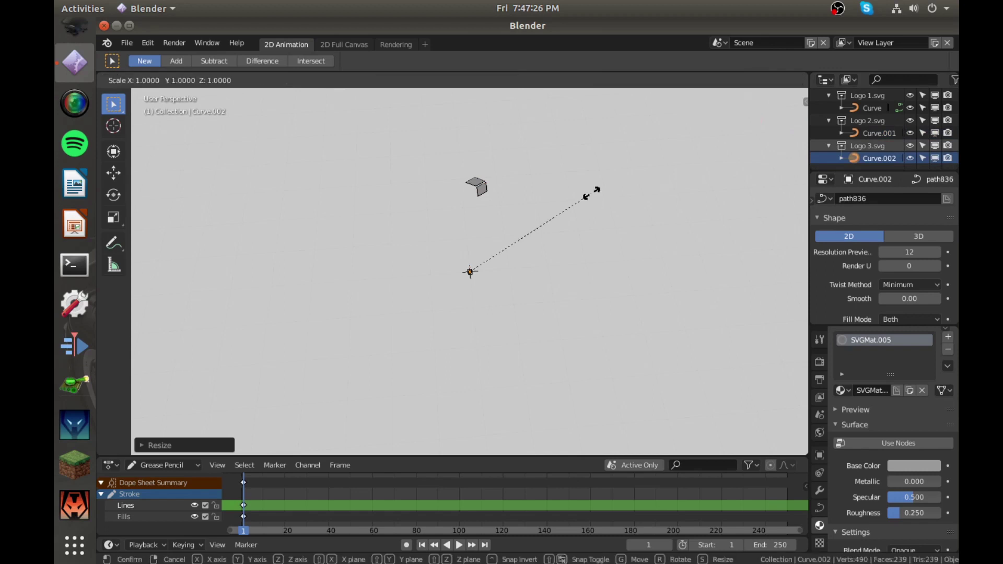
pyautogui.write('20')
pyautogui.press('Return')
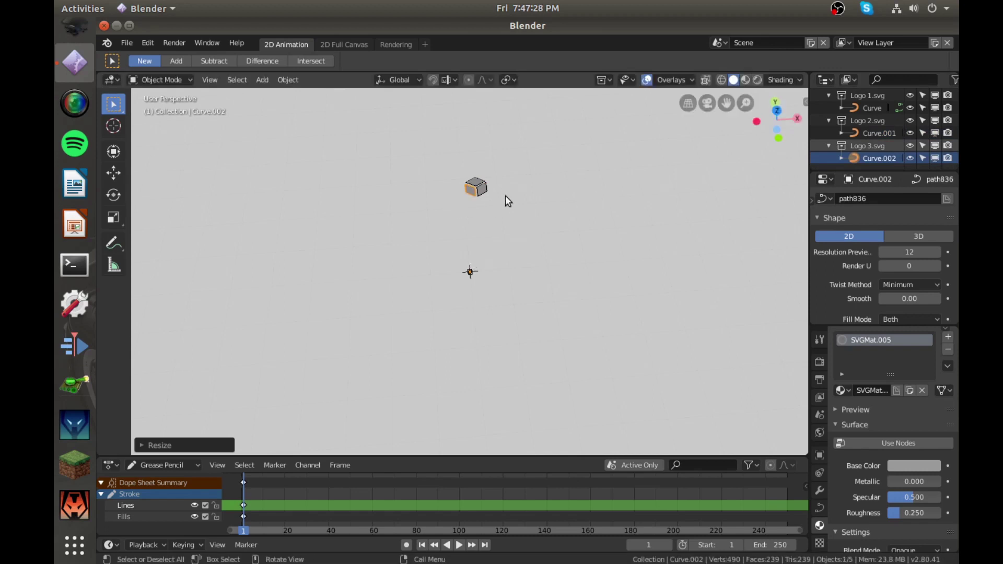
pyautogui.keyDown('shift'); pyautogui.click(476, 192); pyautogui.keyUp('shift')
# Step: Select all three logo pieces and rotate them upright about the X axis
pyautogui.keyDown('shift'); pyautogui.click(480, 190); pyautogui.keyUp('shift')
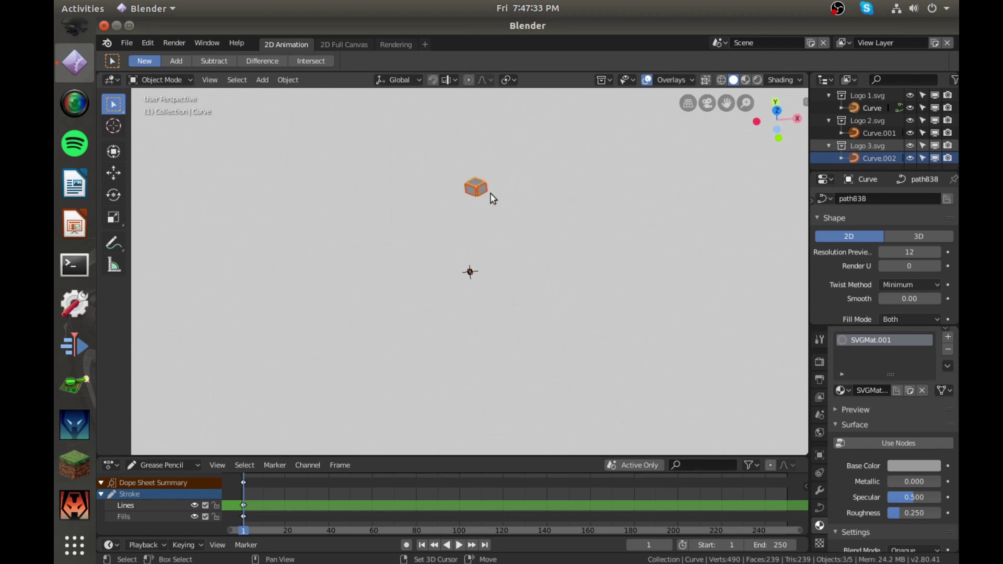
pyautogui.press('r')
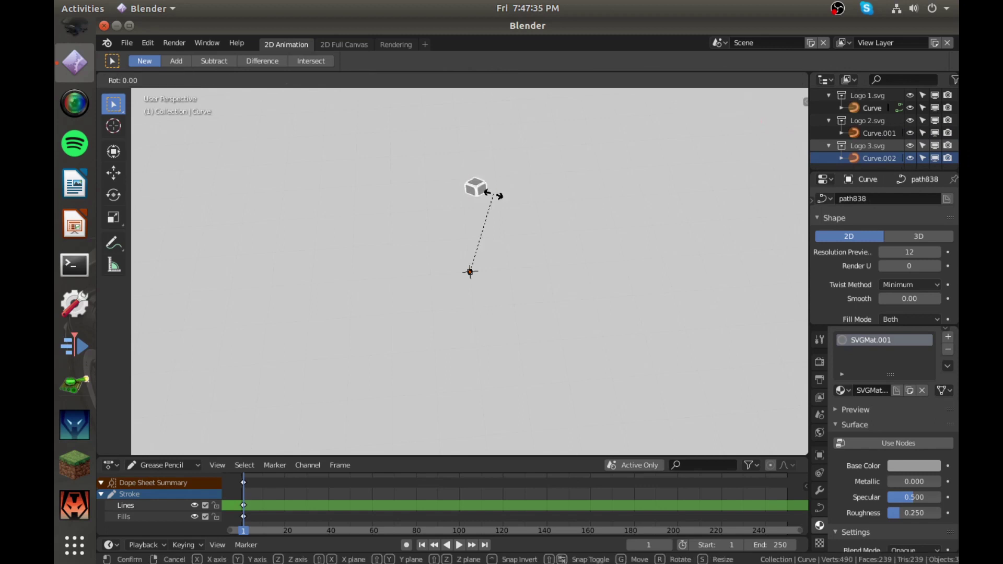
pyautogui.press('x')
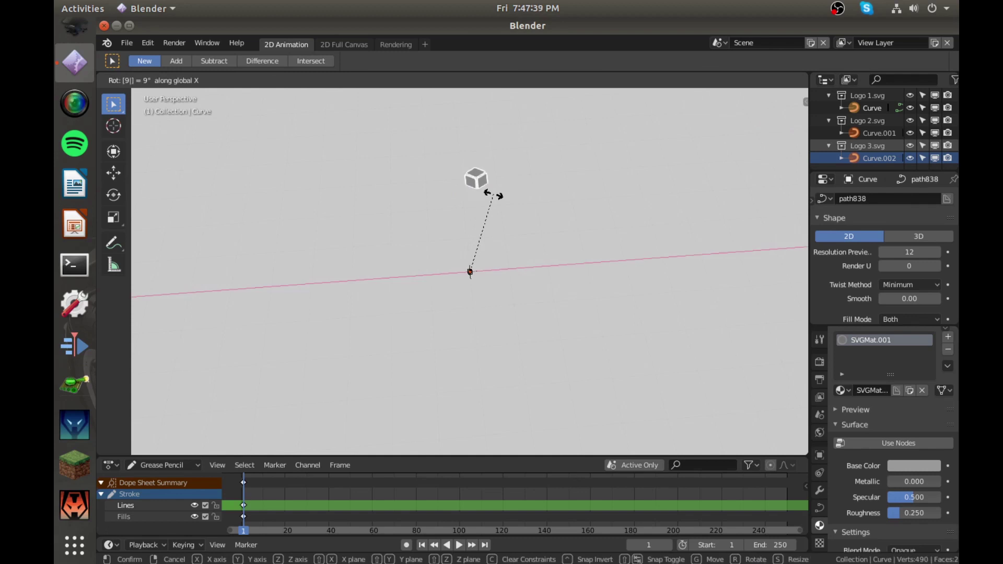
pyautogui.click(494, 193)
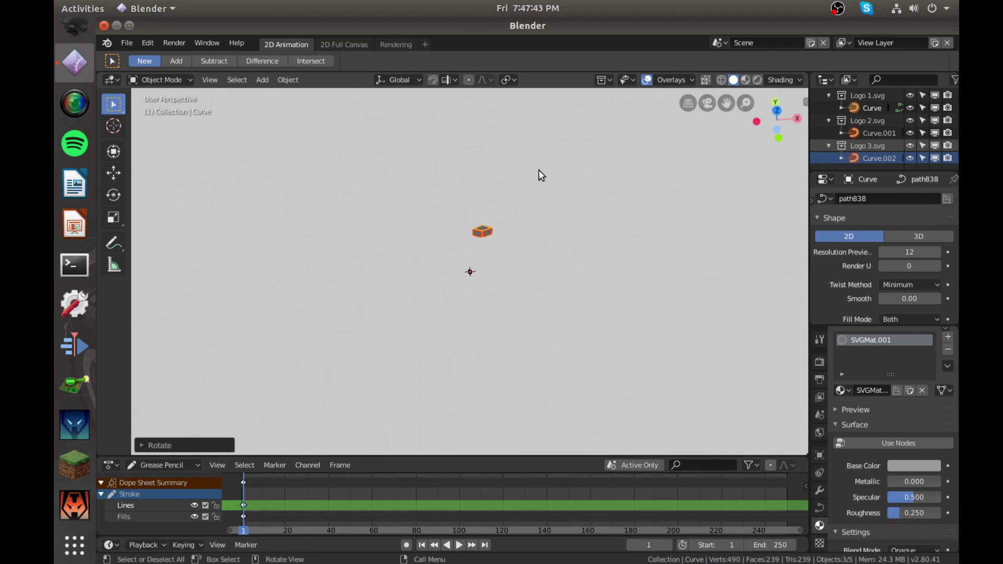
# Step: Look through the scene camera and start moving the logo toward the frame centre
pyautogui.press('KP_0')
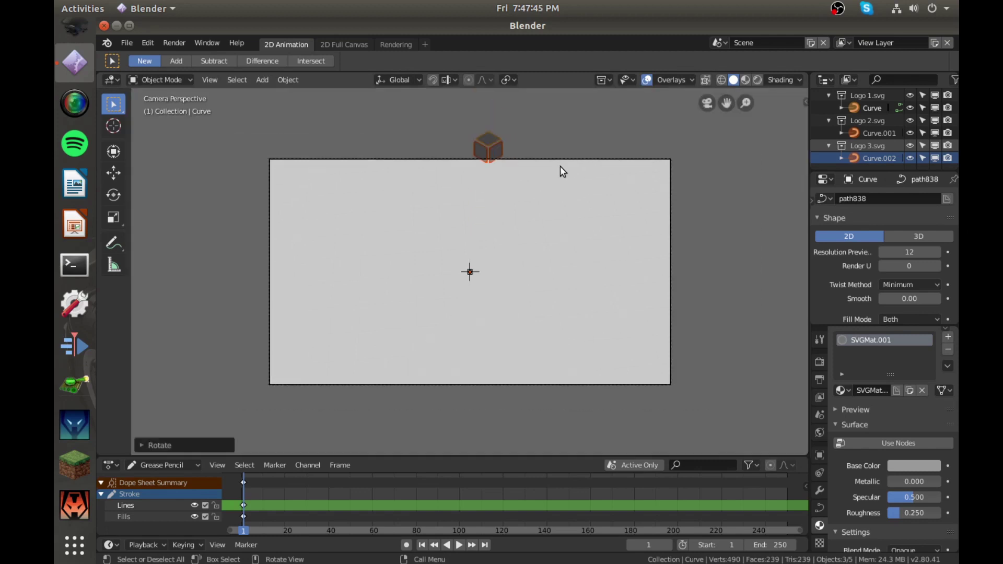
pyautogui.scroll(1, 575, 172)
pyautogui.press('KP_0')
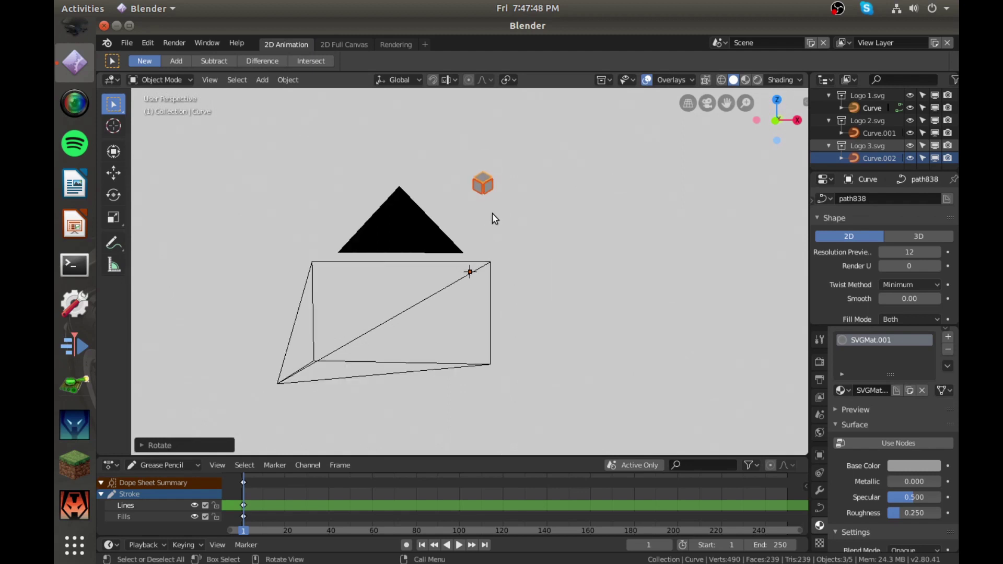
pyautogui.press('KP_0')
pyautogui.press('g')
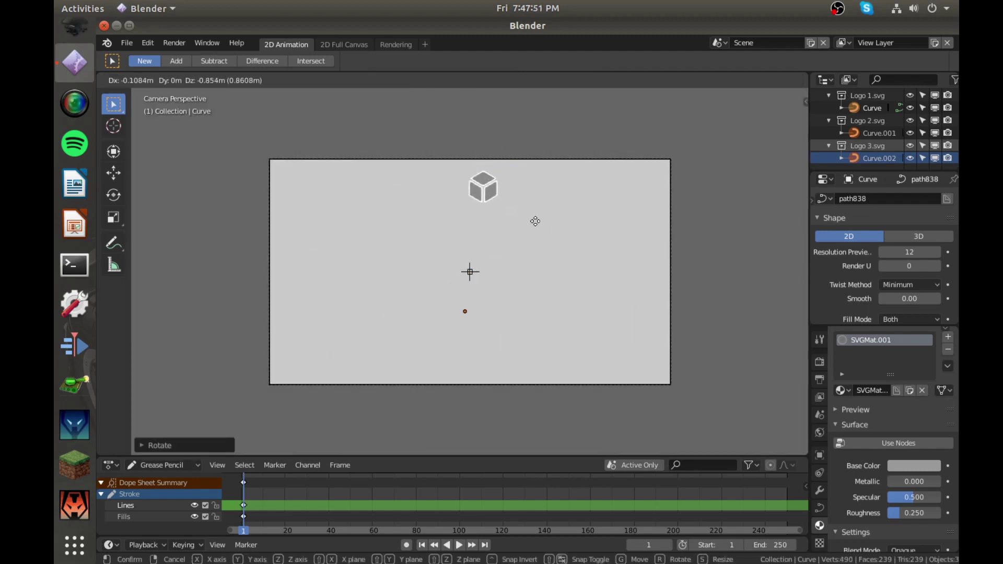
# Step: Place the logo at the frame centre and set its Origin to Geometry
pyautogui.click(524, 296)
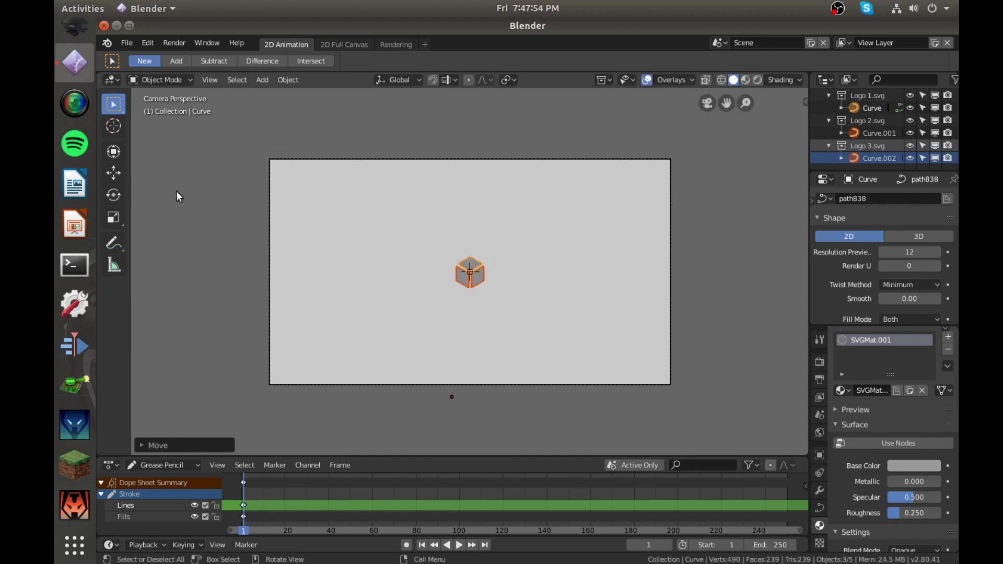
pyautogui.click(114, 173)
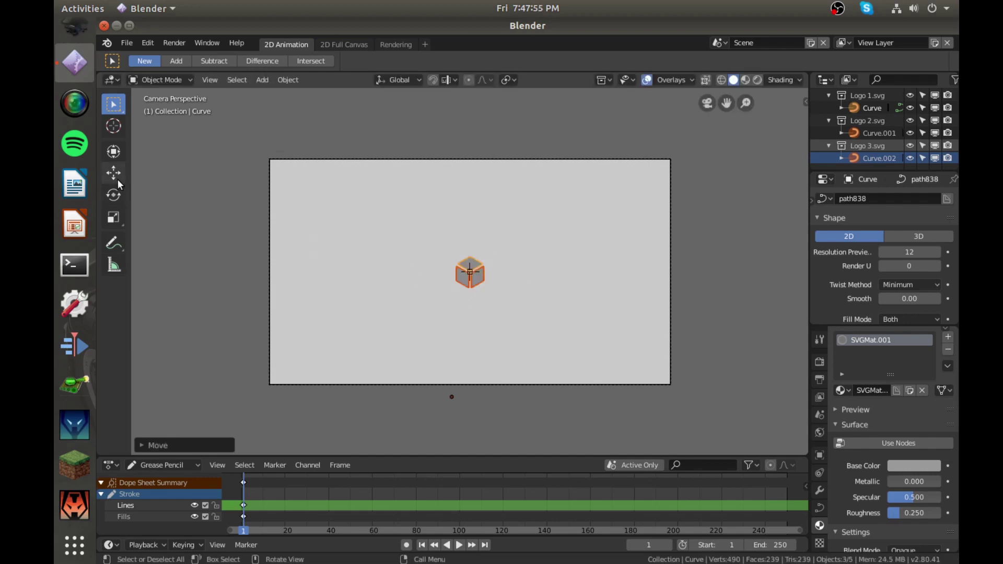
pyautogui.rightClick(469, 277)
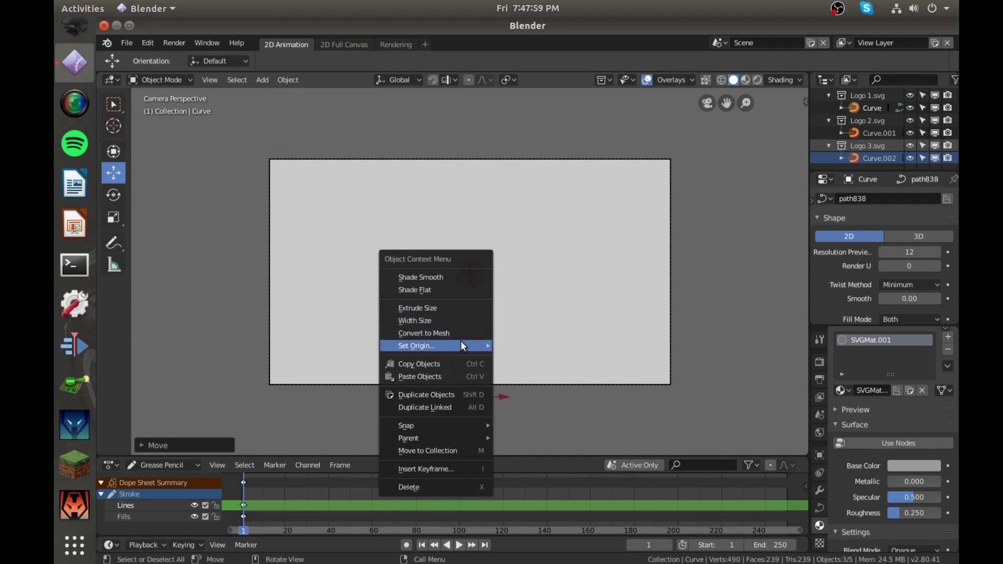
pyautogui.moveTo(462, 345)
pyautogui.click(525, 361)
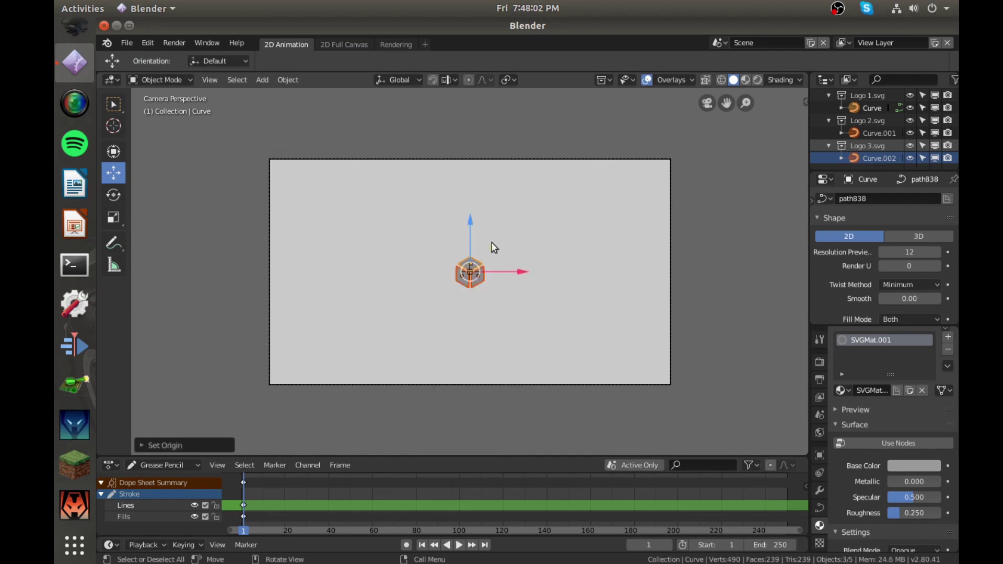
# Step: Nudge the logo slightly along the X and Z gizmo arrows to recentre it
pyautogui.scroll(3, 477, 277)
pyautogui.moveTo(520, 271); pyautogui.dragTo(523, 271)
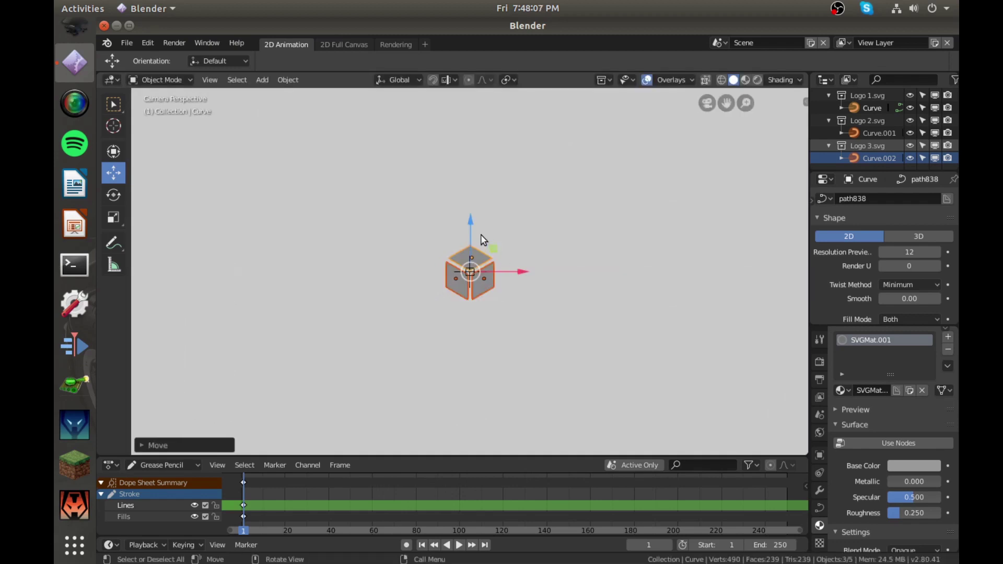
pyautogui.moveTo(472, 225); pyautogui.dragTo(471, 225)
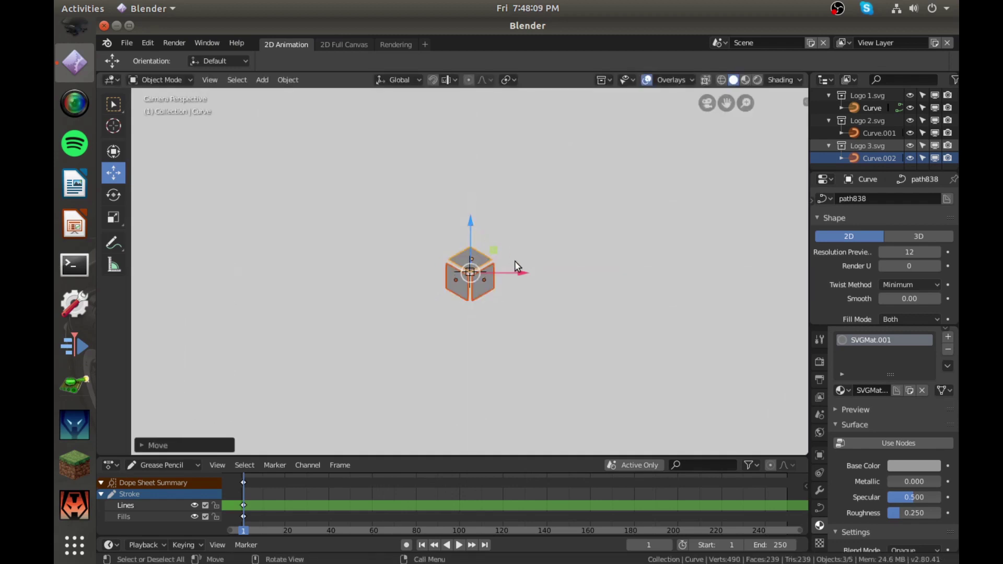
pyautogui.scroll(-2, 515, 261)
pyautogui.scroll(-1, 509, 246)
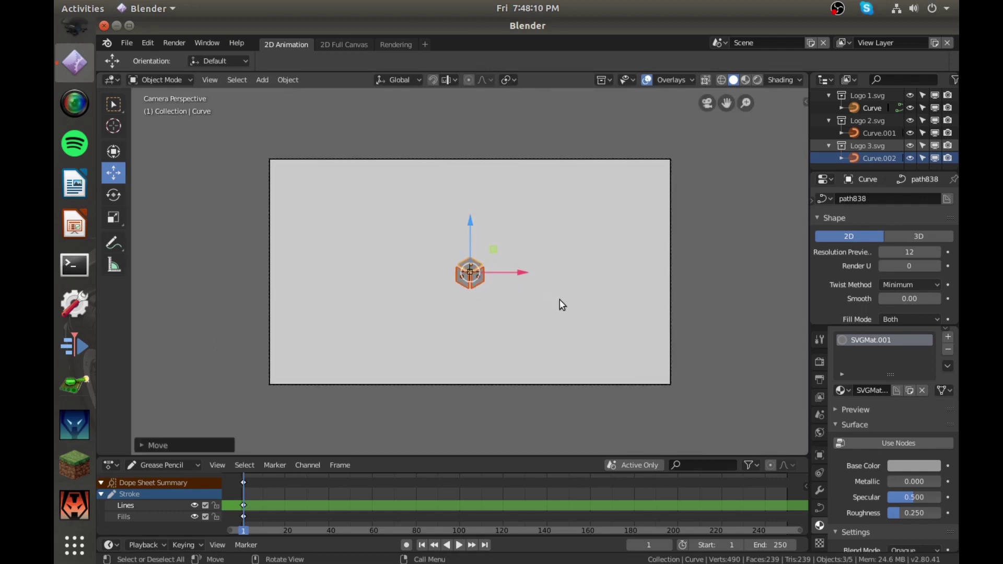
# Step: Scale the logo to about twice its size and nudge it back to centre
pyautogui.press('s')
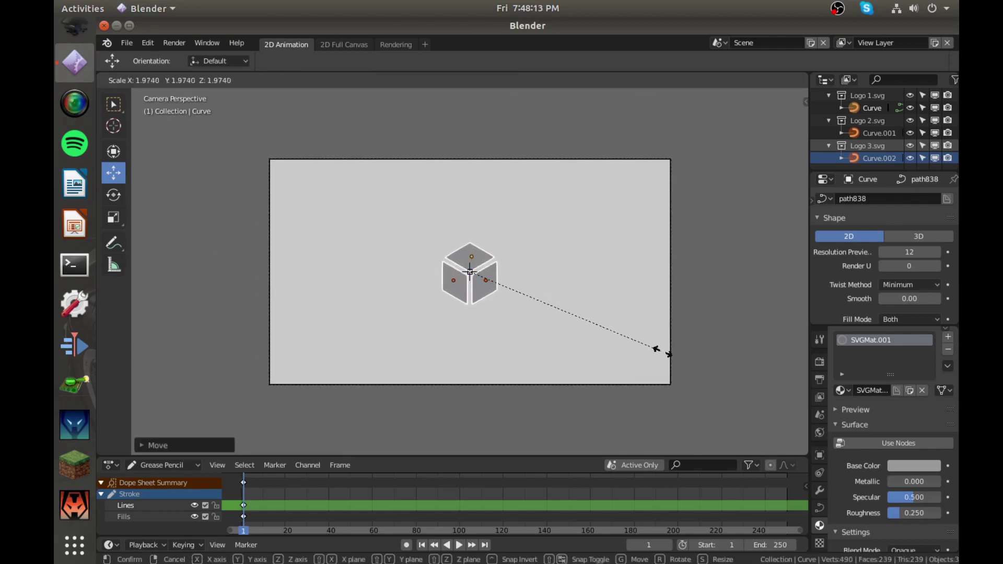
pyautogui.click(662, 351)
pyautogui.moveTo(524, 271); pyautogui.dragTo(525, 271)
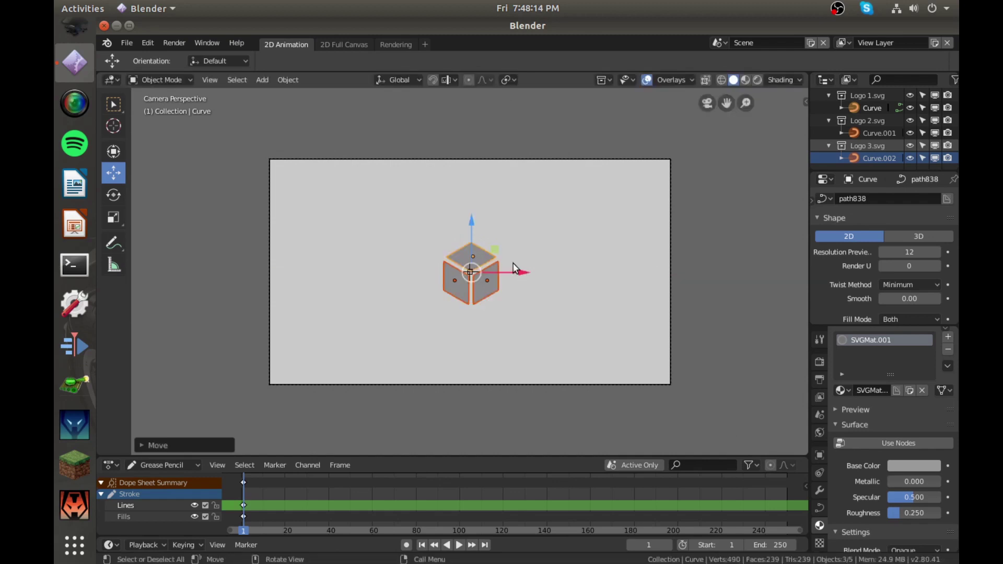
pyautogui.moveTo(471, 223); pyautogui.dragTo(471, 224)
pyautogui.moveTo(525, 272); pyautogui.dragTo(527, 270)
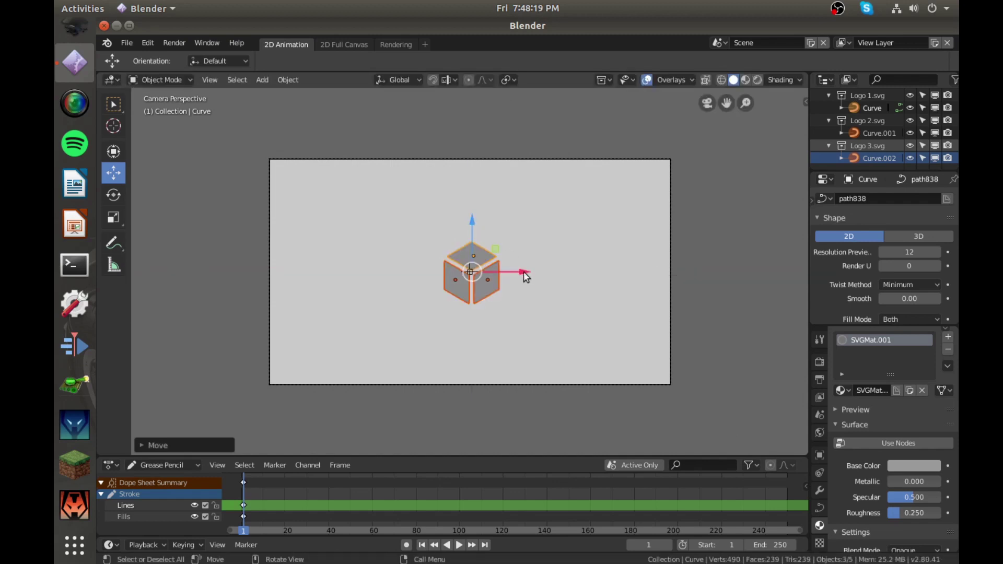
# Step: Set the current frame to 10, then back to 1
pyautogui.click(654, 546)
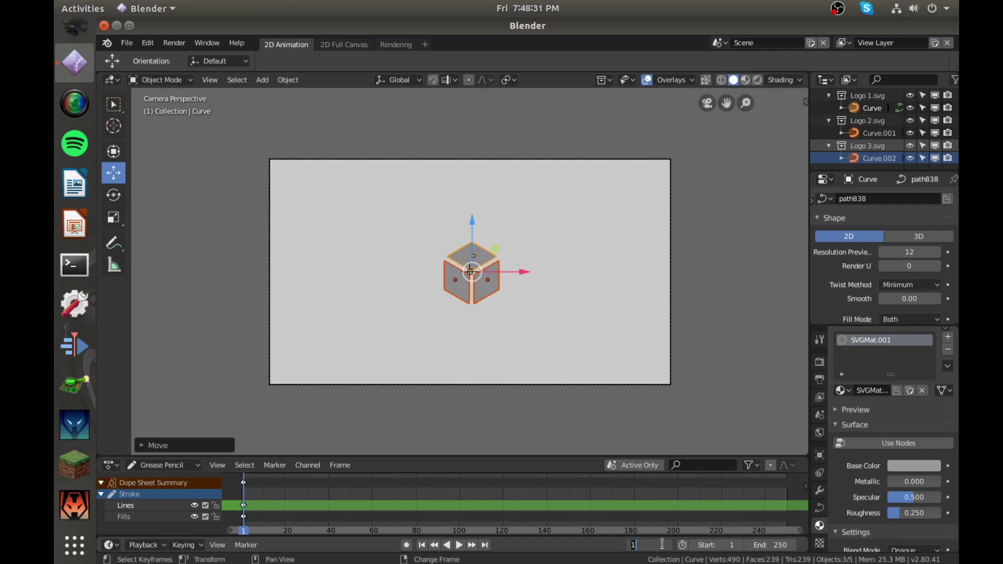
pyautogui.write('10')
pyautogui.press('Return')
pyautogui.click(656, 548)
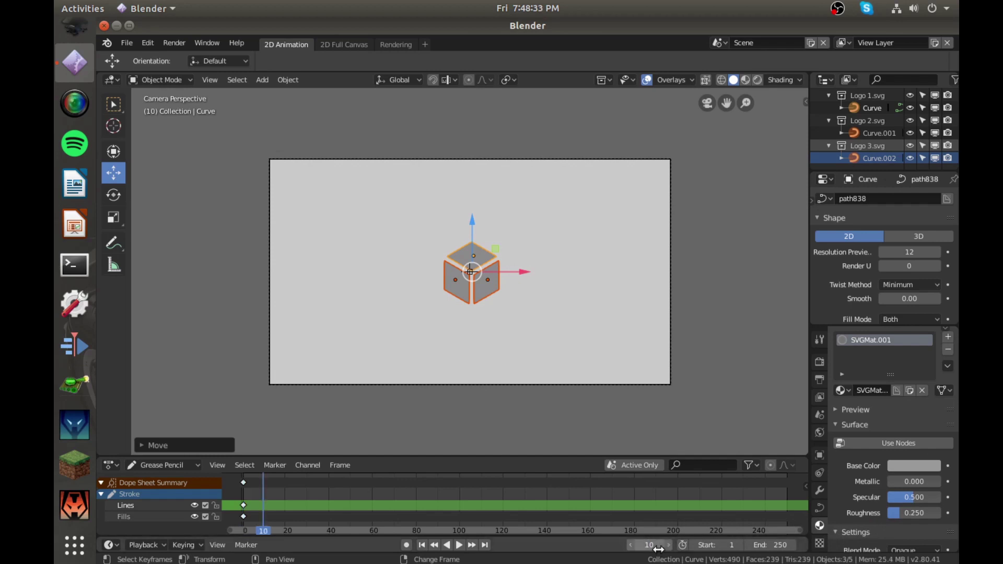
pyautogui.press('BackSpace')
pyautogui.press('BackSpace')
pyautogui.write('1')
pyautogui.press('Return')
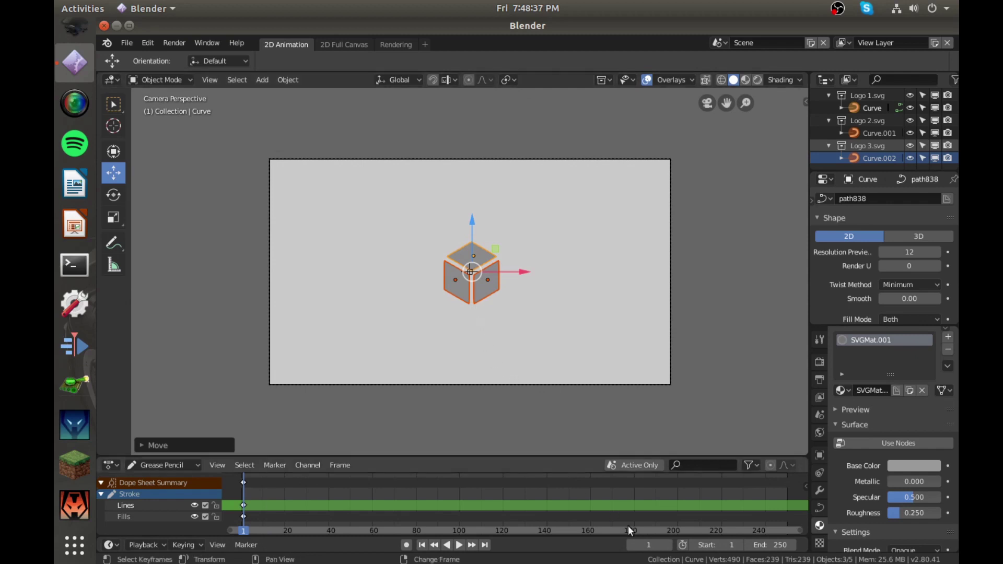
# Step: Turn on Auto Keying and record the right face piece's starting position
pyautogui.click(407, 546)
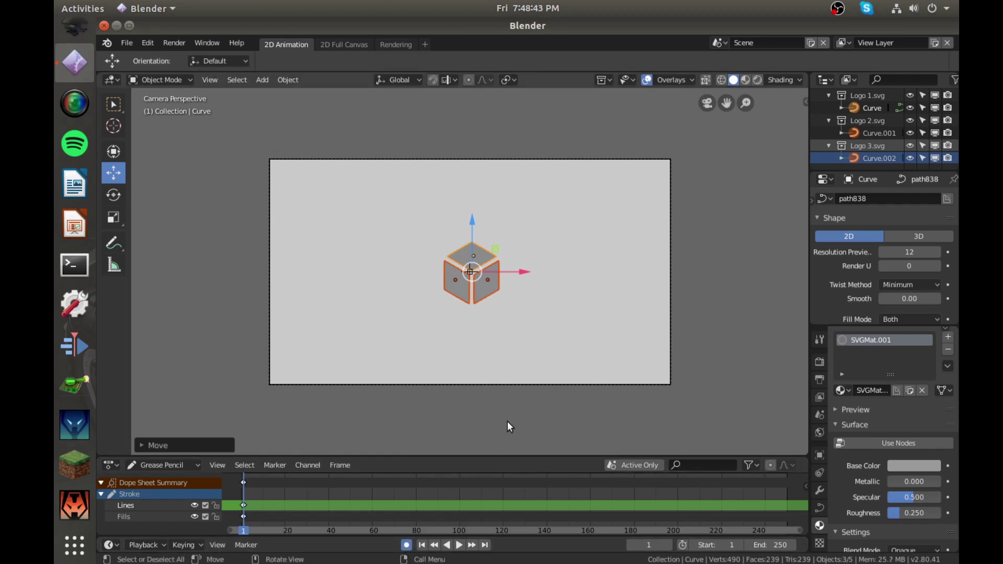
pyautogui.click(526, 324)
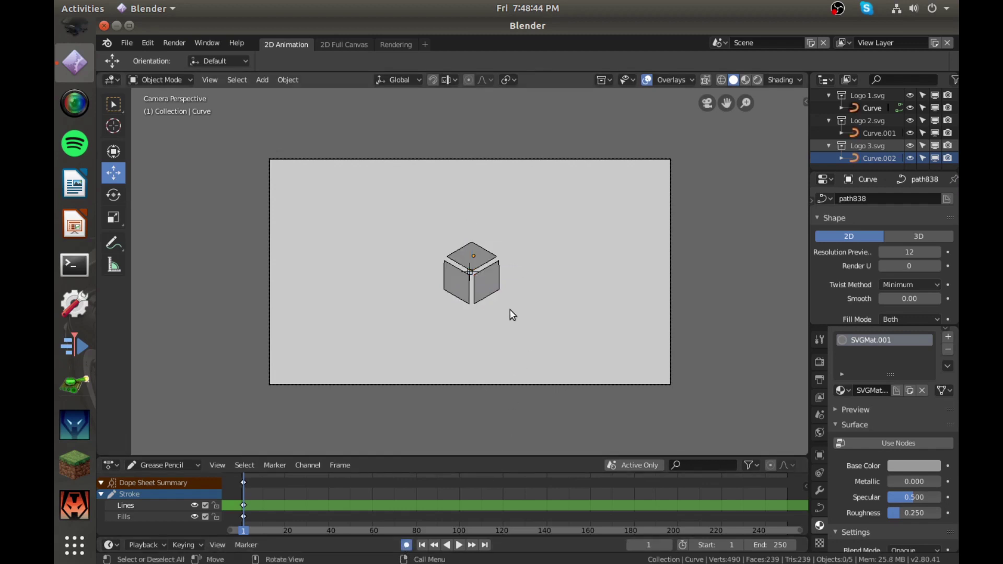
pyautogui.click(485, 287)
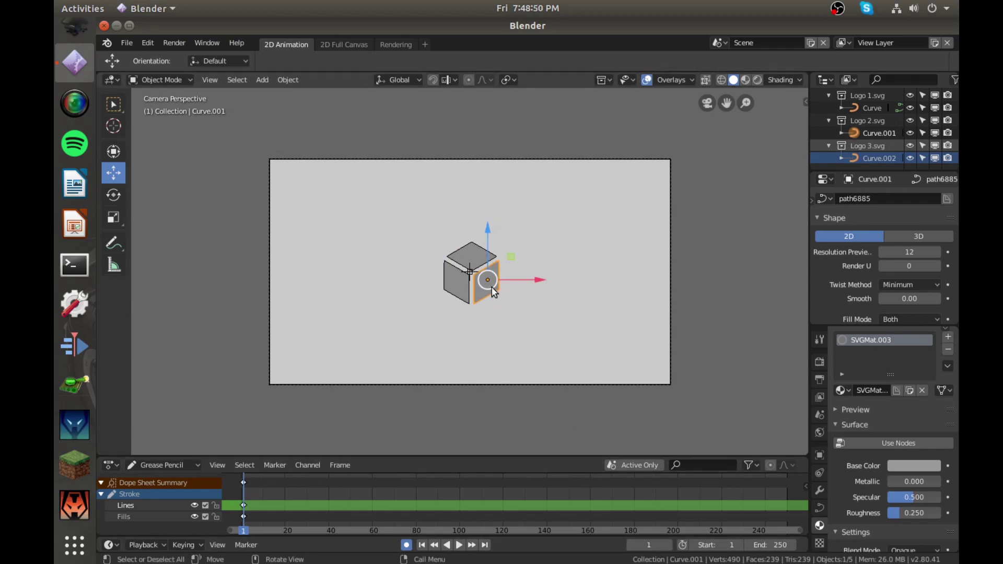
pyautogui.click(540, 285)
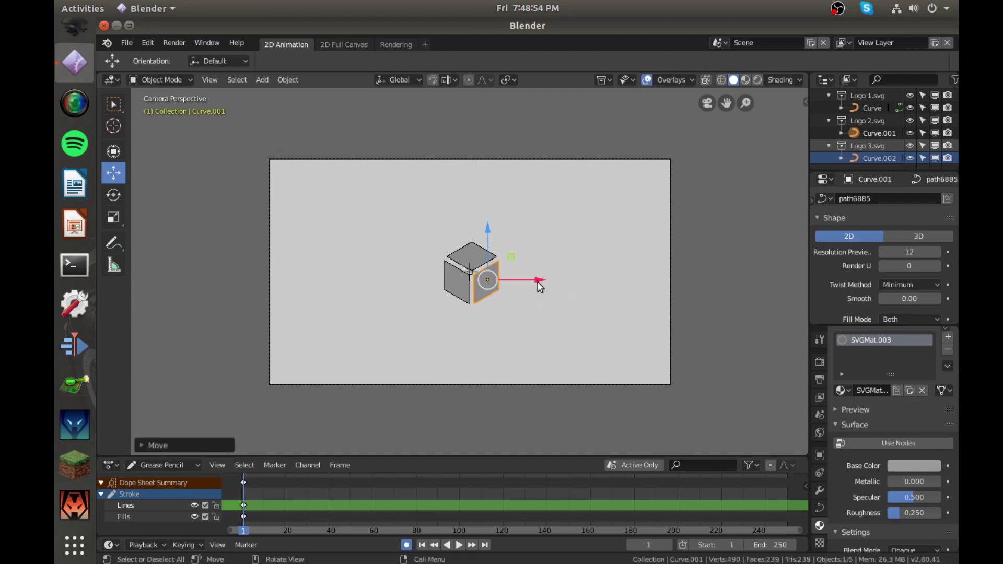
# Step: Select the top and left face pieces to record their positions
pyautogui.click(476, 256)
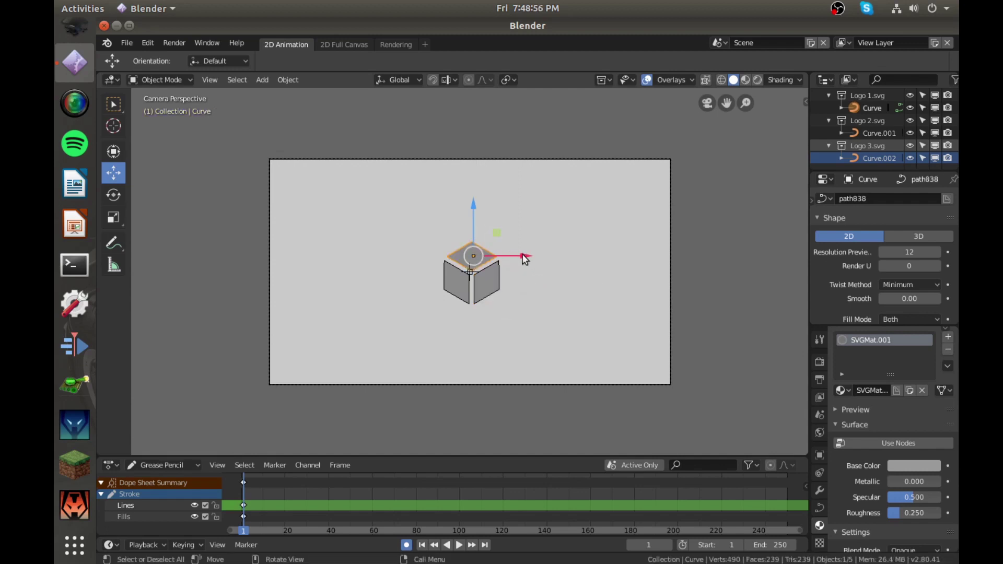
pyautogui.click(461, 283)
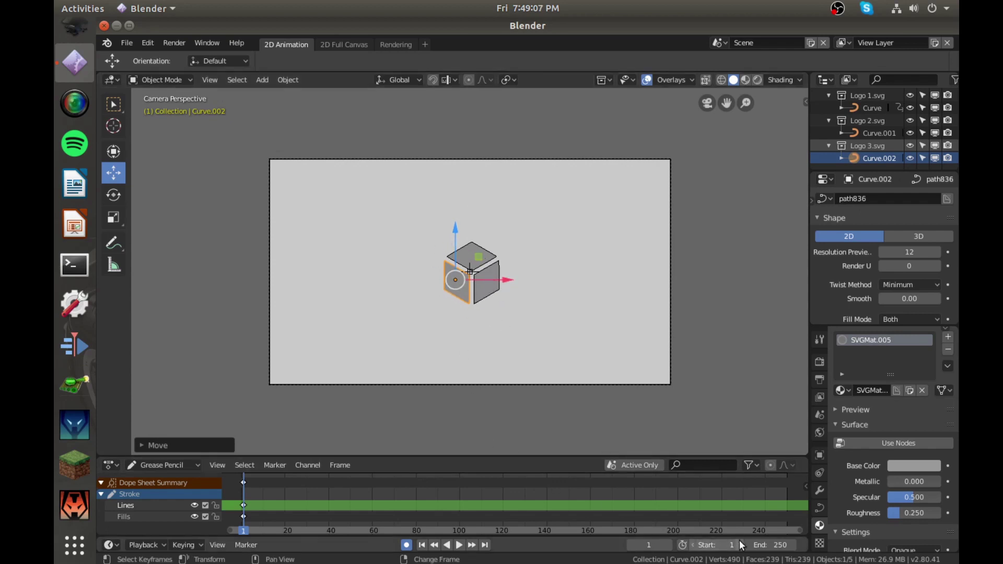
pyautogui.click(760, 545)
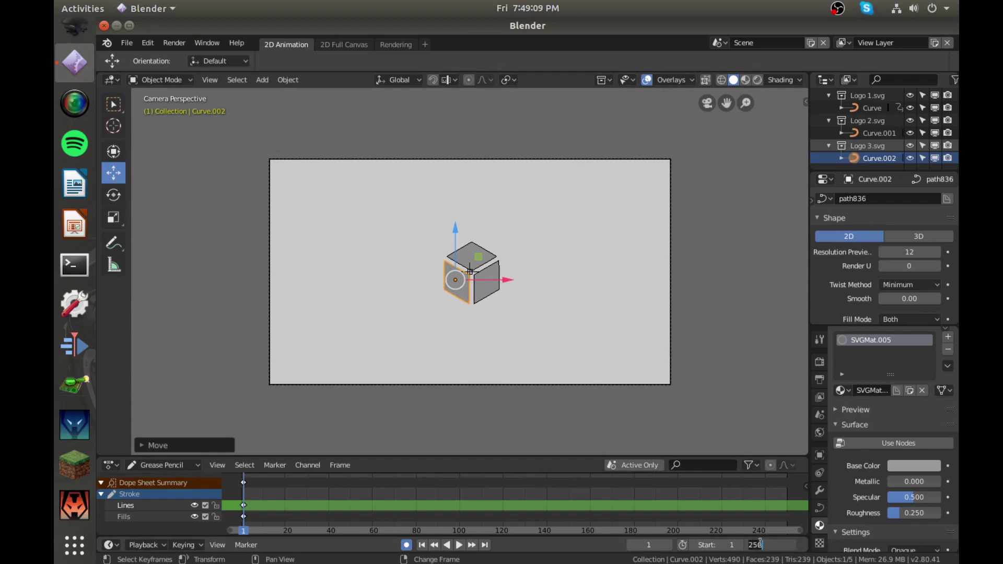
# Step: Set the animation End to 40 and jump to frame 40
pyautogui.write('40')
pyautogui.press('Return')
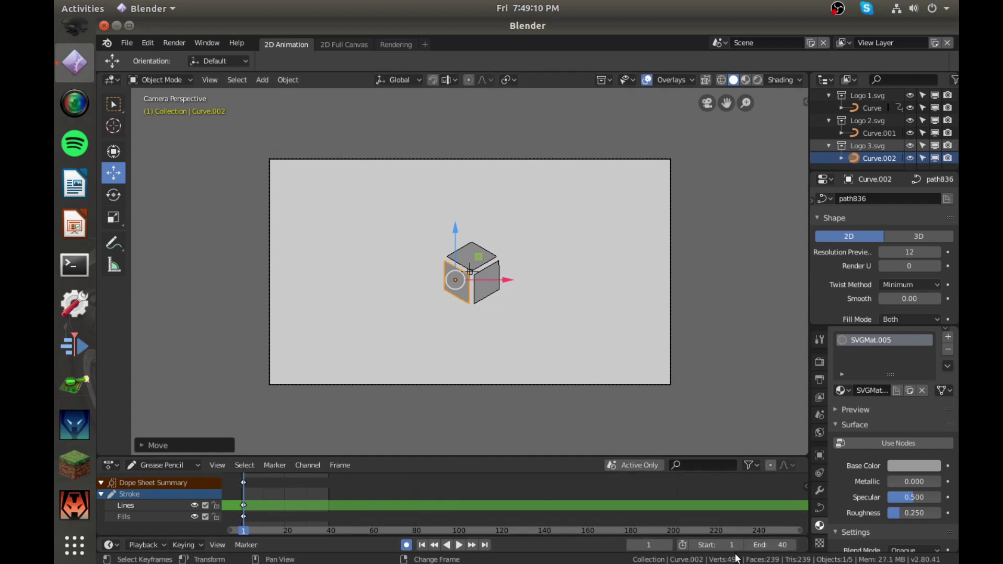
pyautogui.click(648, 545)
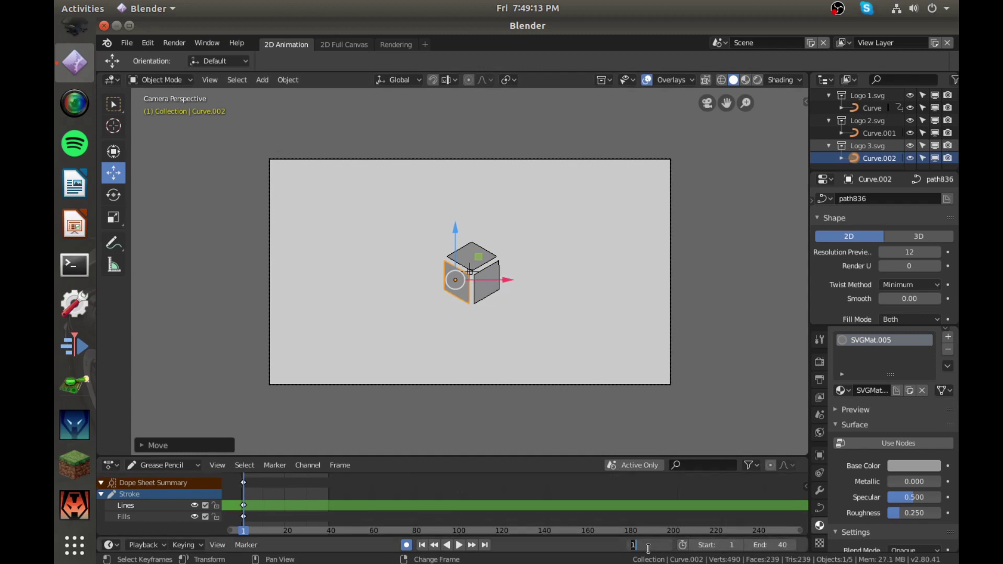
pyautogui.write('40')
pyautogui.press('Return')
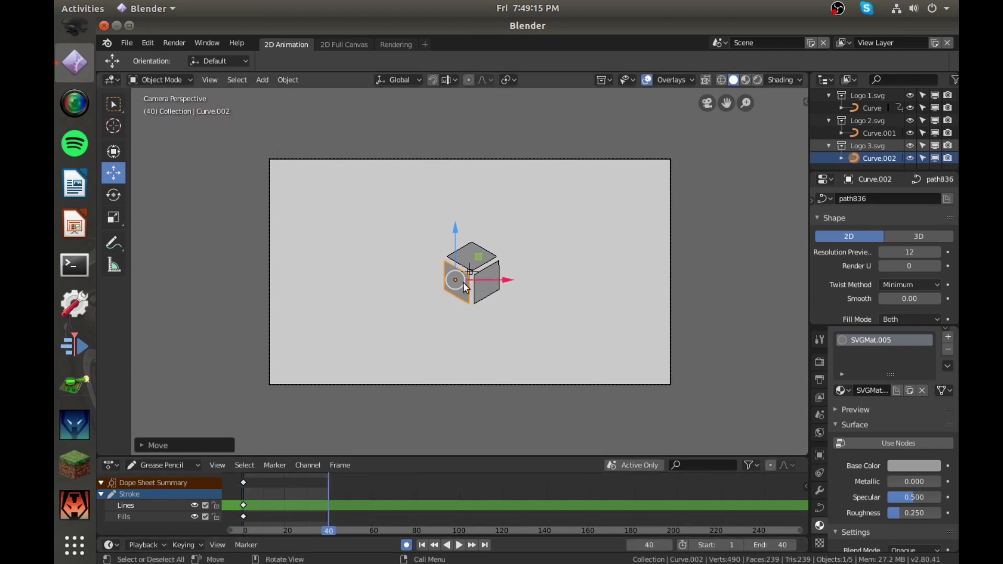
# Step: Move the faces to lower left, top and lower right, then play the animation
pyautogui.moveTo(459, 291); pyautogui.dragTo(314, 358)
pyautogui.moveTo(462, 260); pyautogui.dragTo(467, 190)
pyautogui.moveTo(484, 282); pyautogui.dragTo(651, 364)
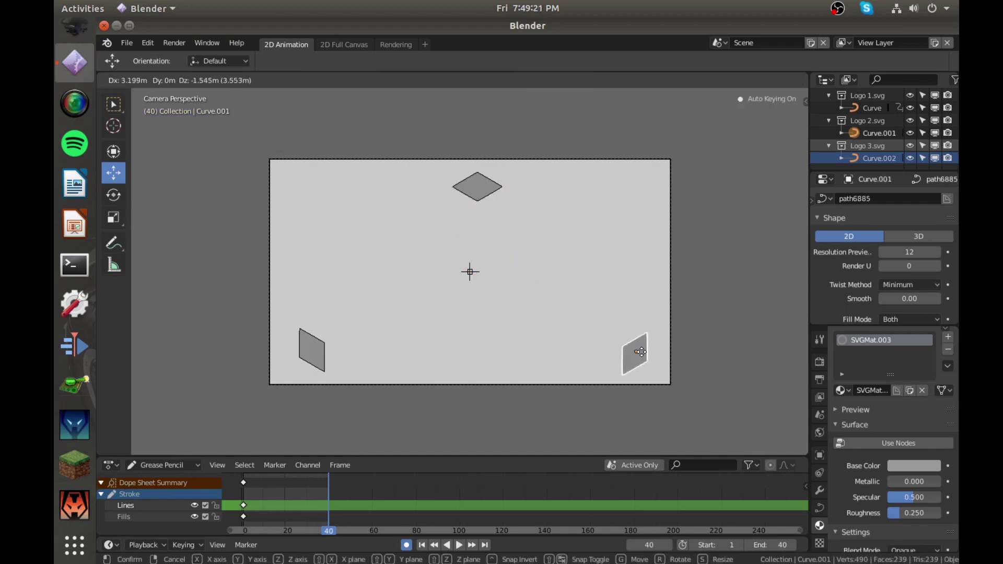
pyautogui.click(642, 351)
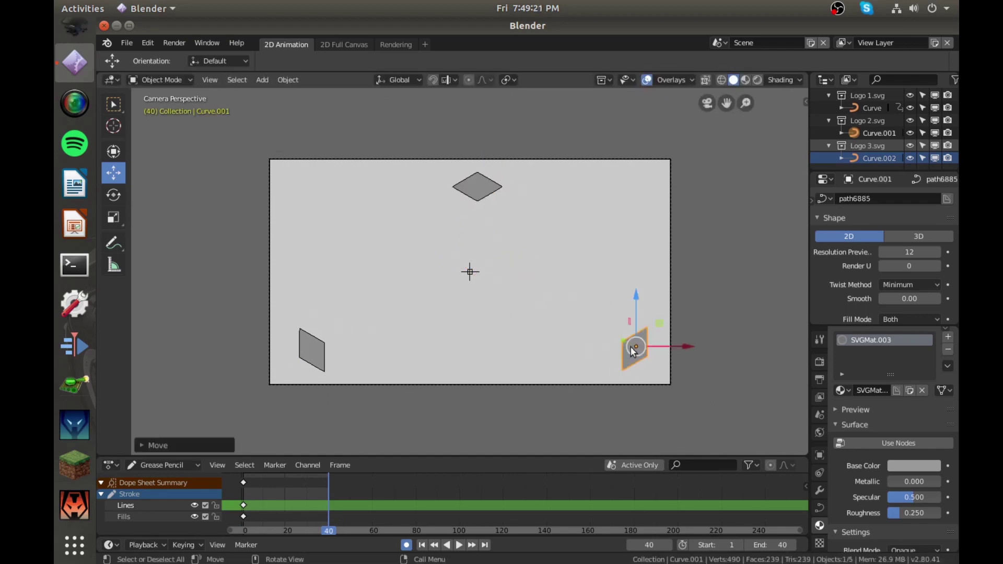
pyautogui.click(459, 545)
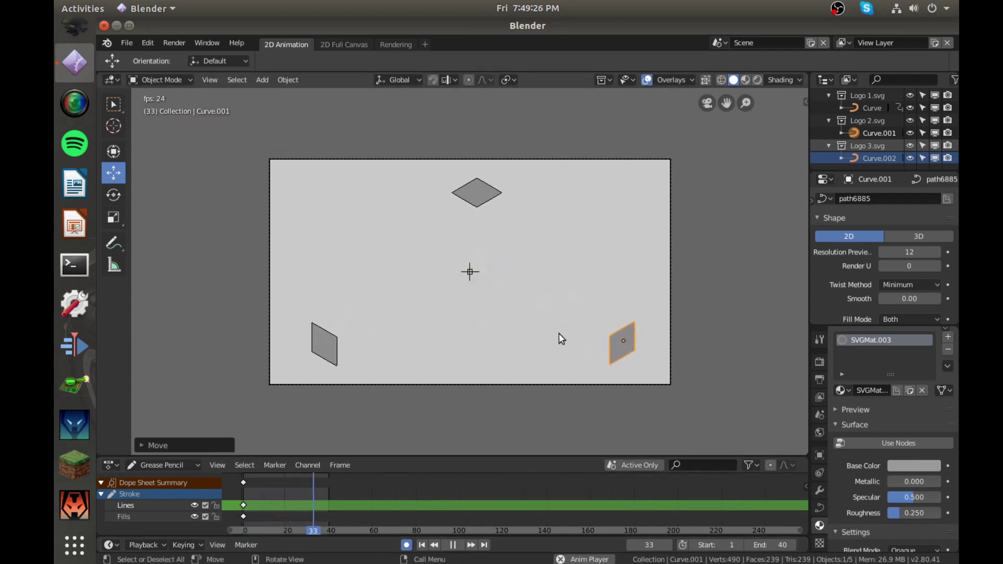
# Step: Stop playback and jump to frame 20
pyautogui.click(455, 546)
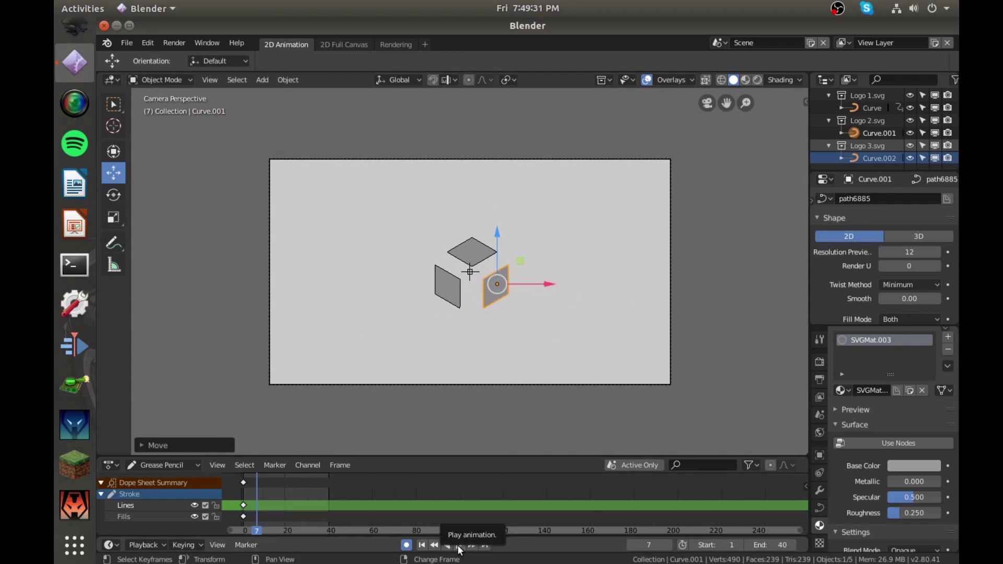
pyautogui.click(659, 546)
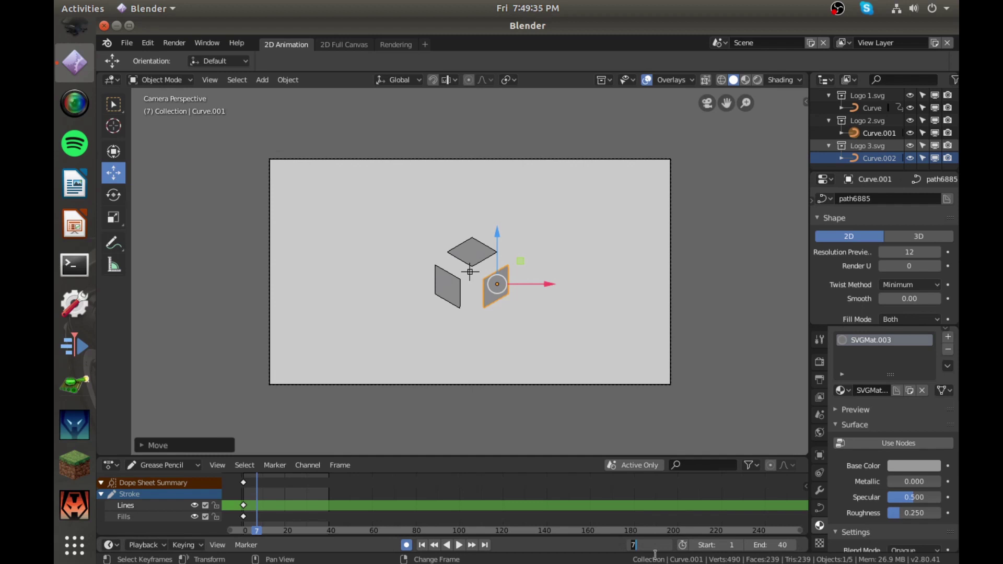
pyautogui.press('BackSpace')
pyautogui.write('20')
pyautogui.press('Return')
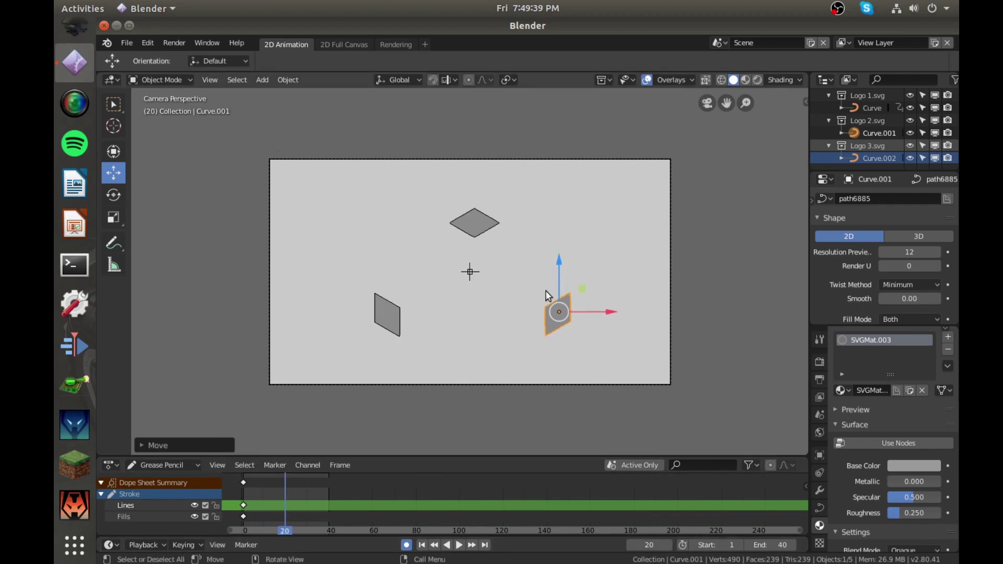
# Step: Spread the right, diamond and left pieces outward with the move gizmo
pyautogui.moveTo(570, 335); pyautogui.dragTo(597, 291)
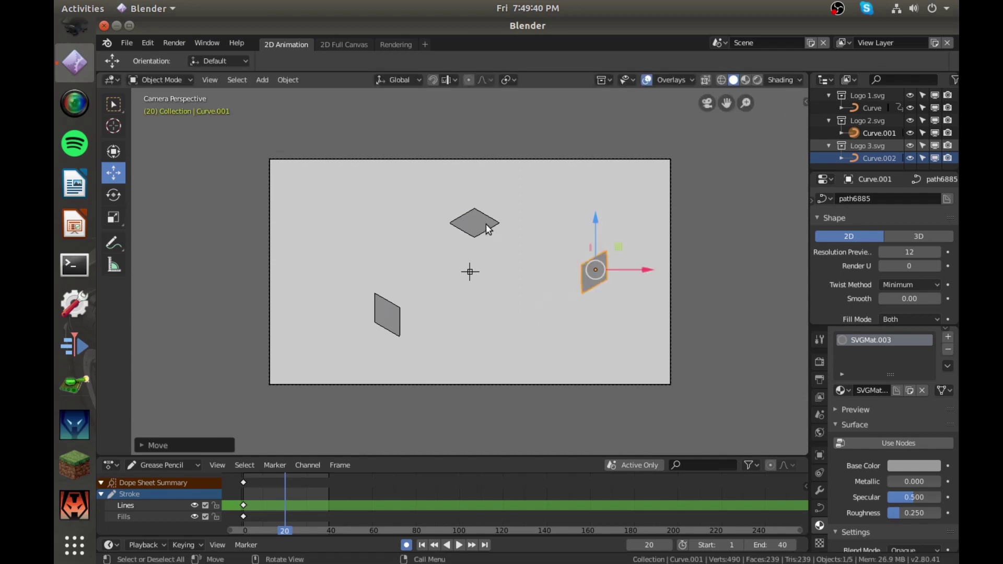
pyautogui.moveTo(486, 224); pyautogui.dragTo(406, 215)
pyautogui.click(379, 307)
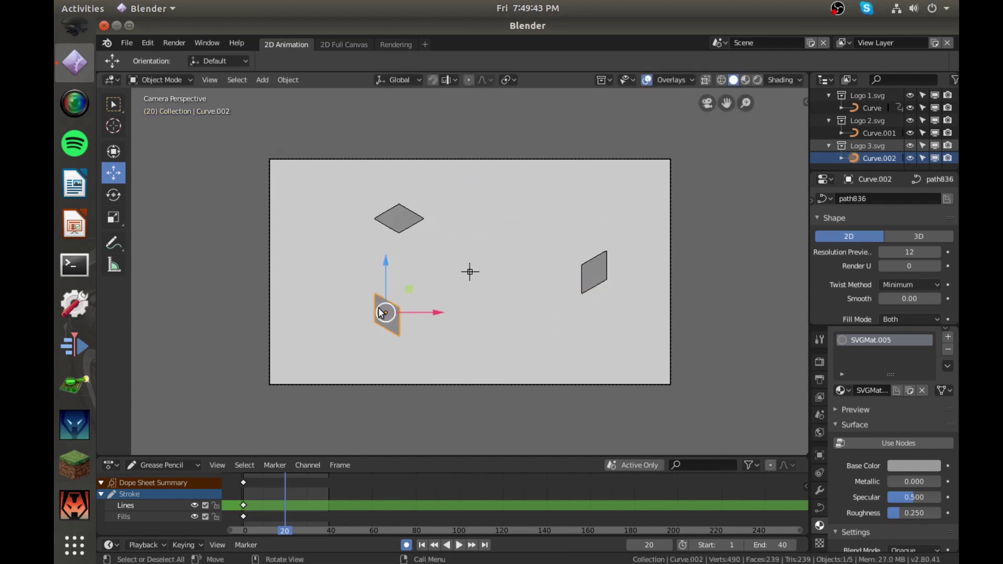
pyautogui.moveTo(381, 312); pyautogui.dragTo(329, 278)
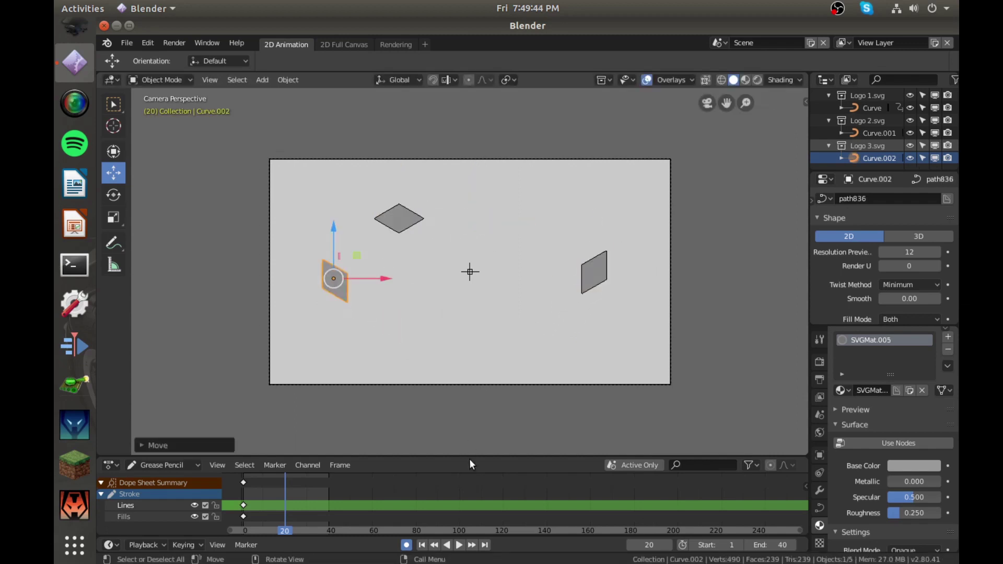
# Step: Play and pause the animation twice to preview the fly-apart motion
pyautogui.click(459, 545)
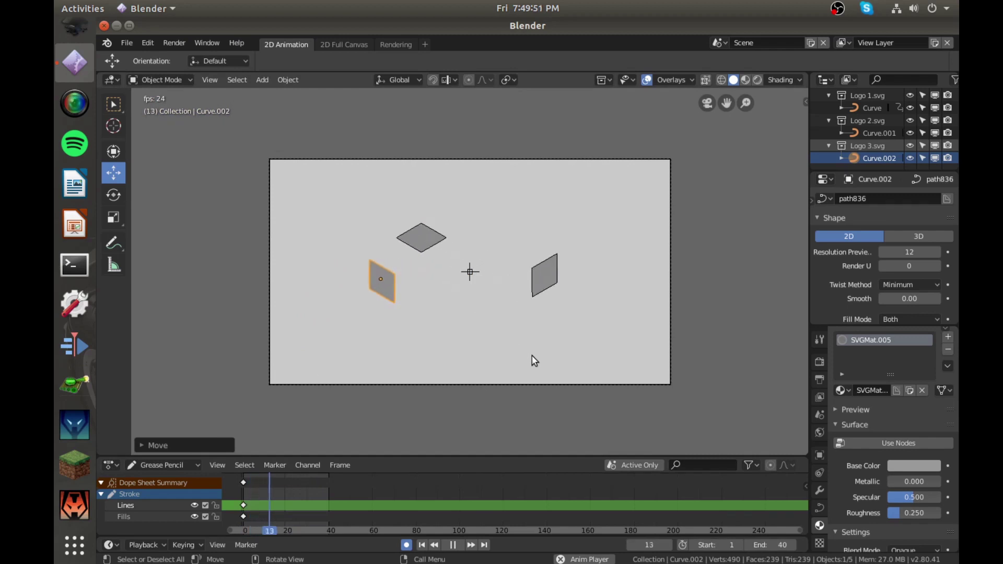
pyautogui.click(453, 545)
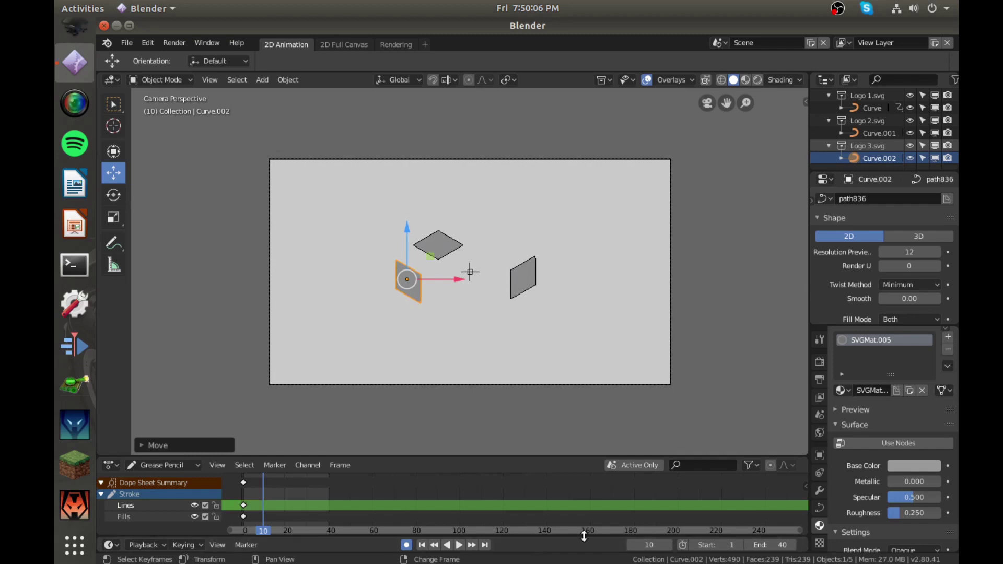
pyautogui.click(459, 545)
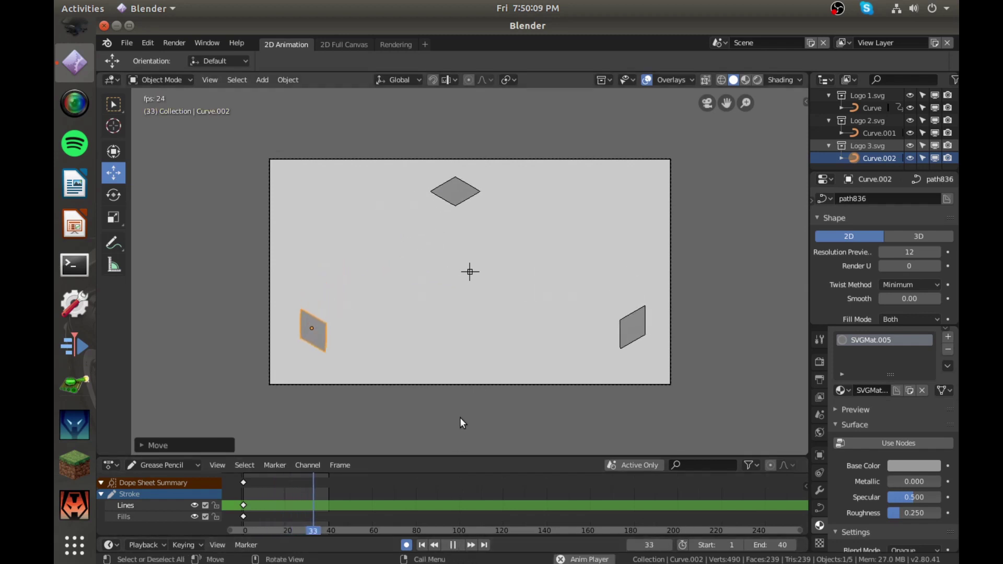
pyautogui.click(457, 542)
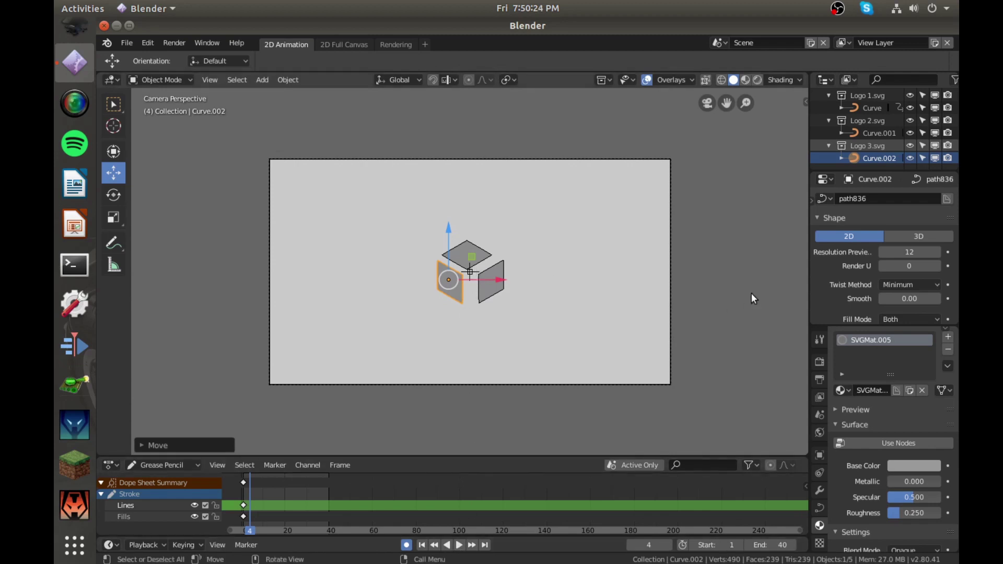
# Step: Show the Output properties, turn off Auto Keying, and scroll to the Output section
pyautogui.click(820, 380)
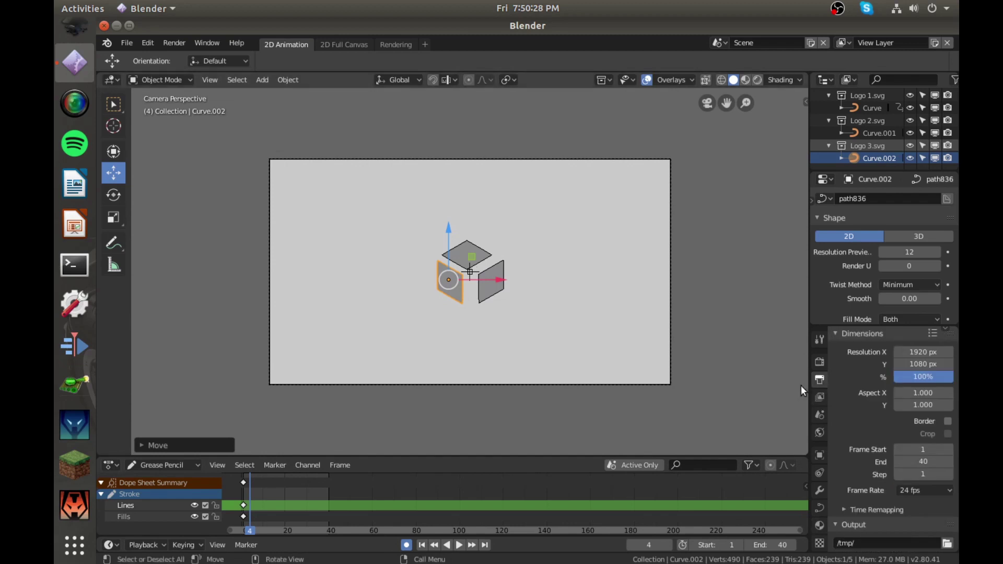
pyautogui.click(406, 546)
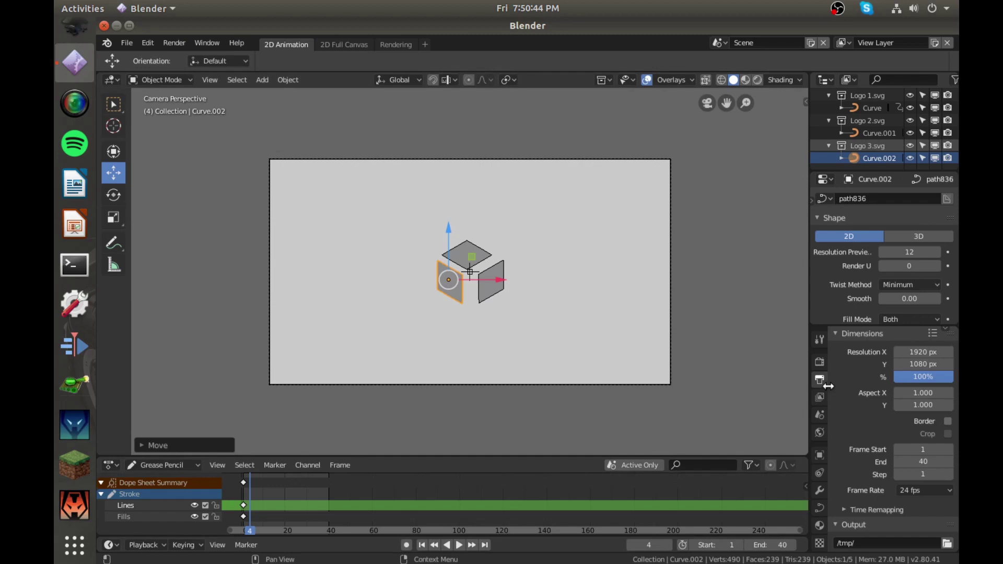
pyautogui.scroll(-6, 867, 396)
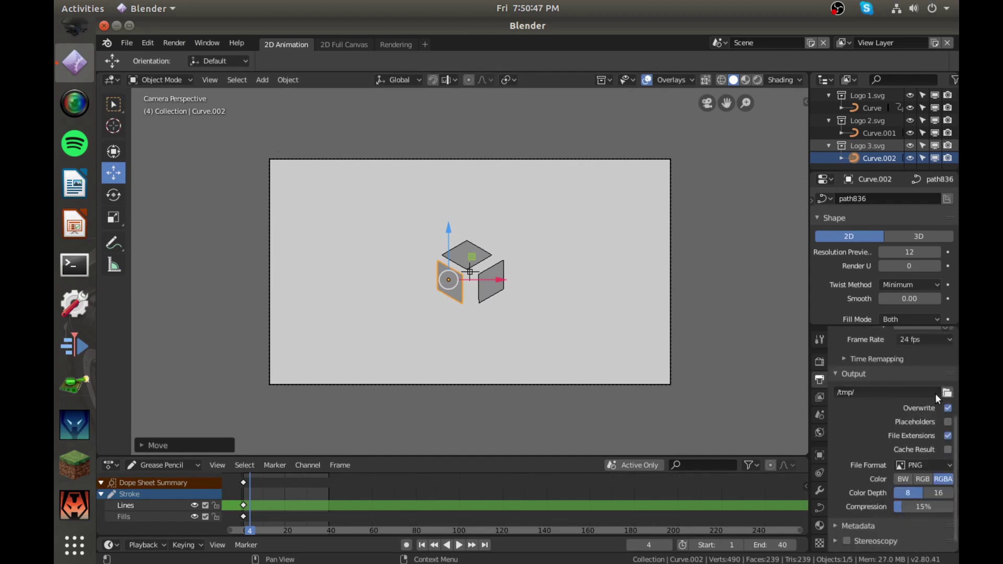
# Step: Point the render output path to the Desktop/Inventbox/Blender/SVGs/Frame folder instead of /tmp/
pyautogui.click(947, 393)
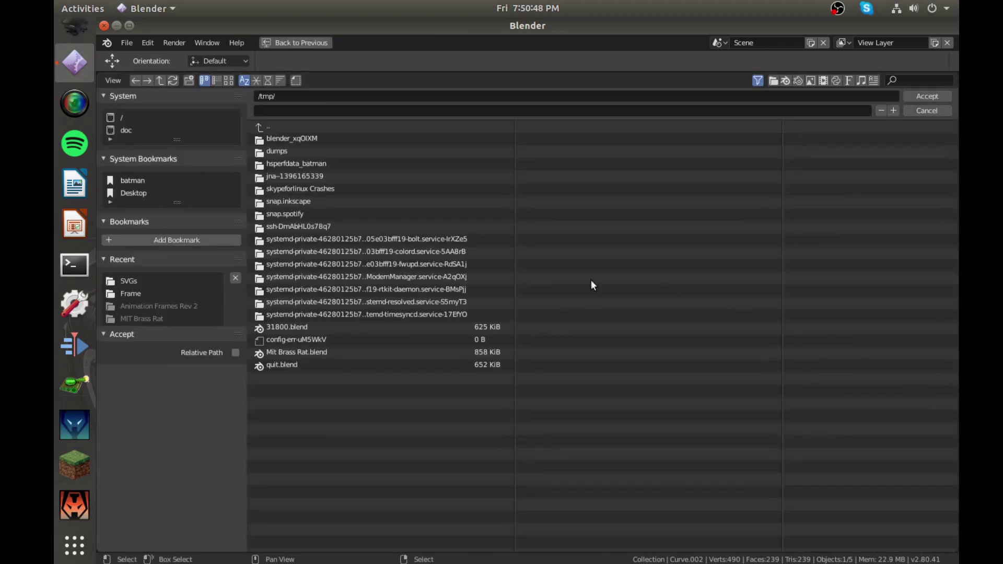
pyautogui.click(160, 192)
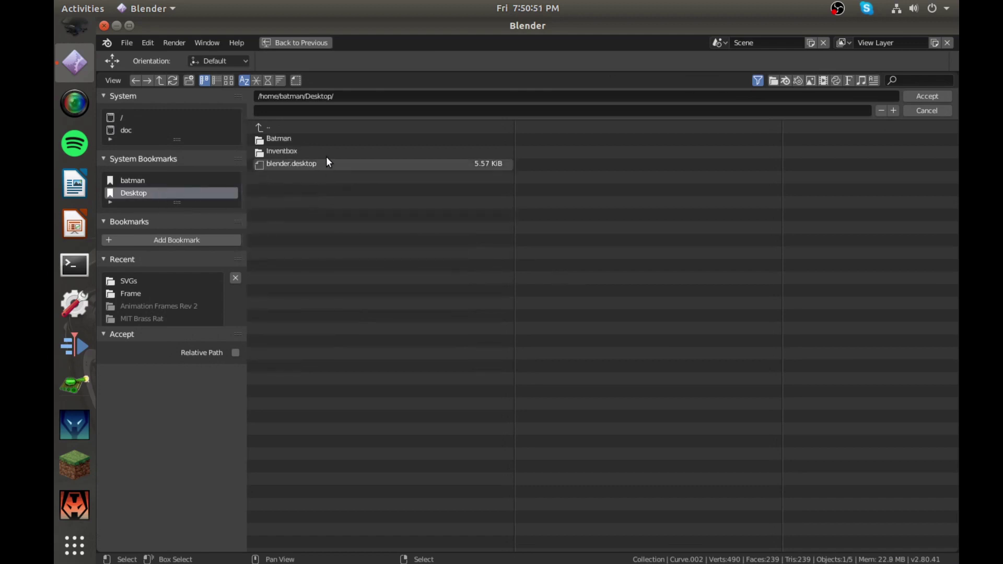
pyautogui.click(326, 154)
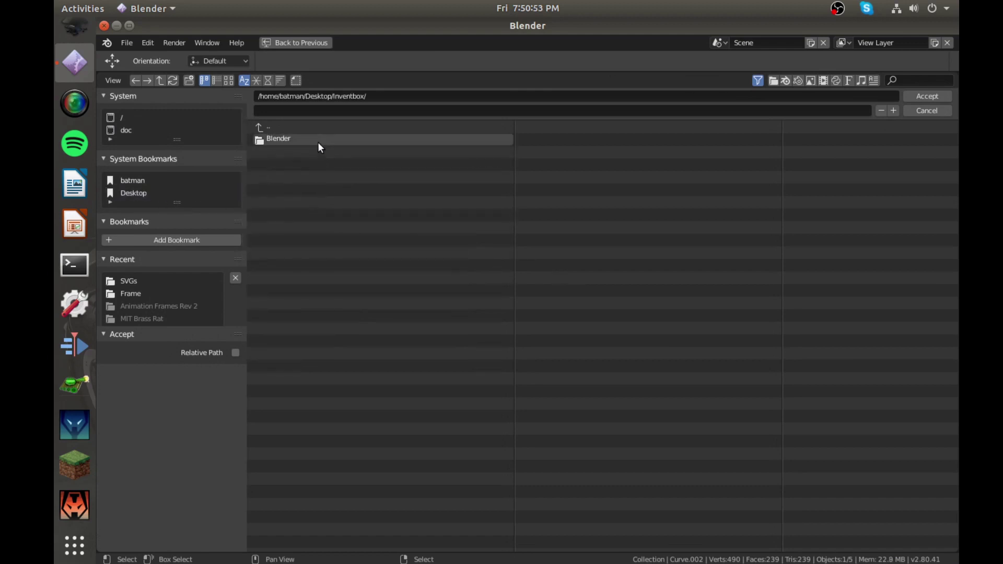
pyautogui.click(317, 140)
pyautogui.click(296, 161)
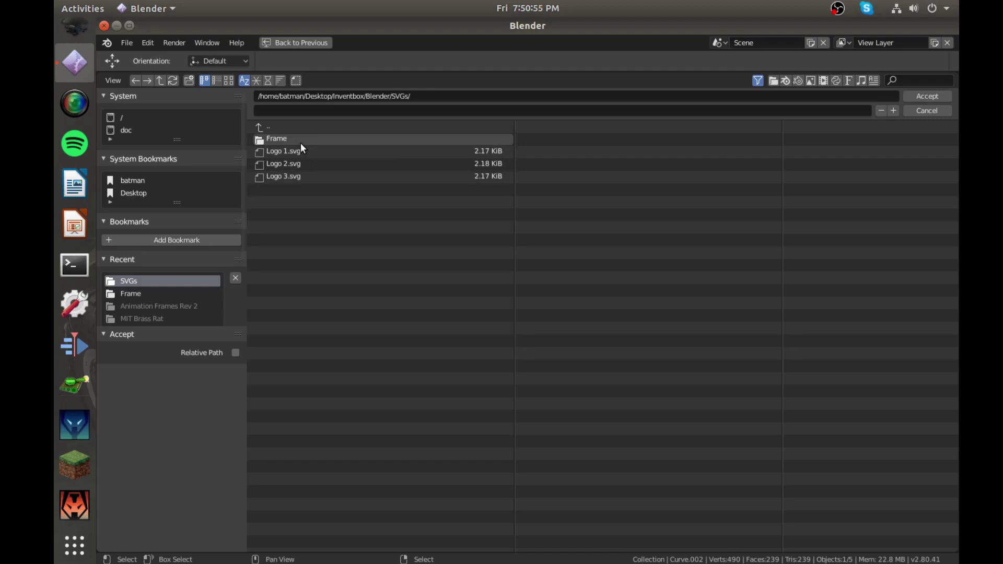
pyautogui.click(300, 143)
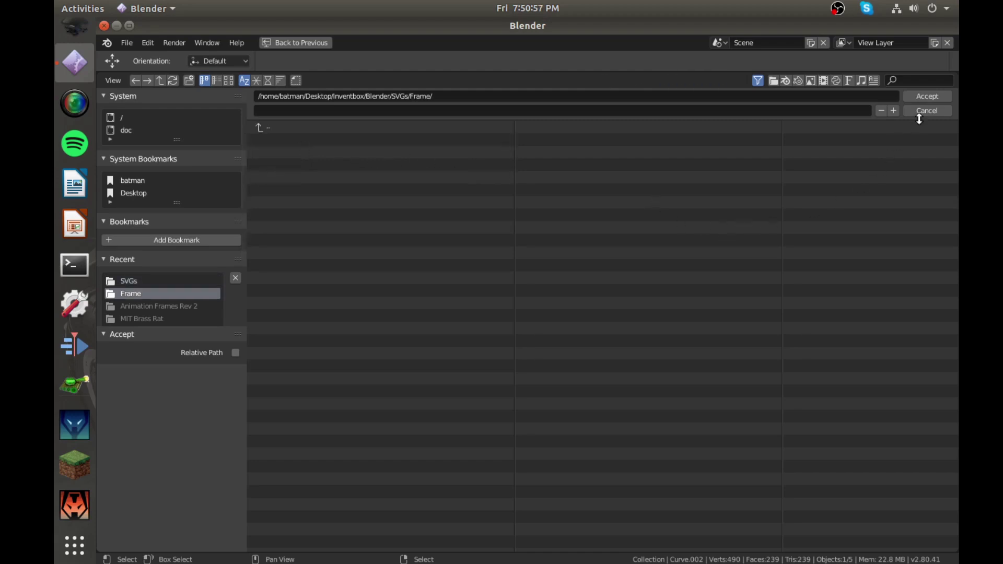
pyautogui.click(929, 95)
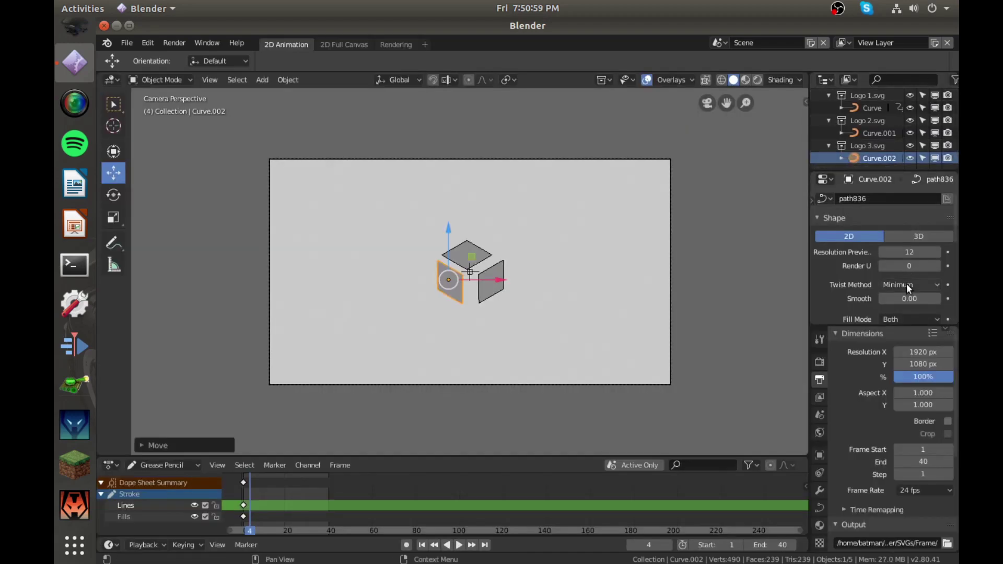
# Step: Change the output file format from PNG to OpenEXR, keeping RGBA and ZIP lossless compression
pyautogui.scroll(-5, 884, 372)
pyautogui.scroll(-3, 884, 372)
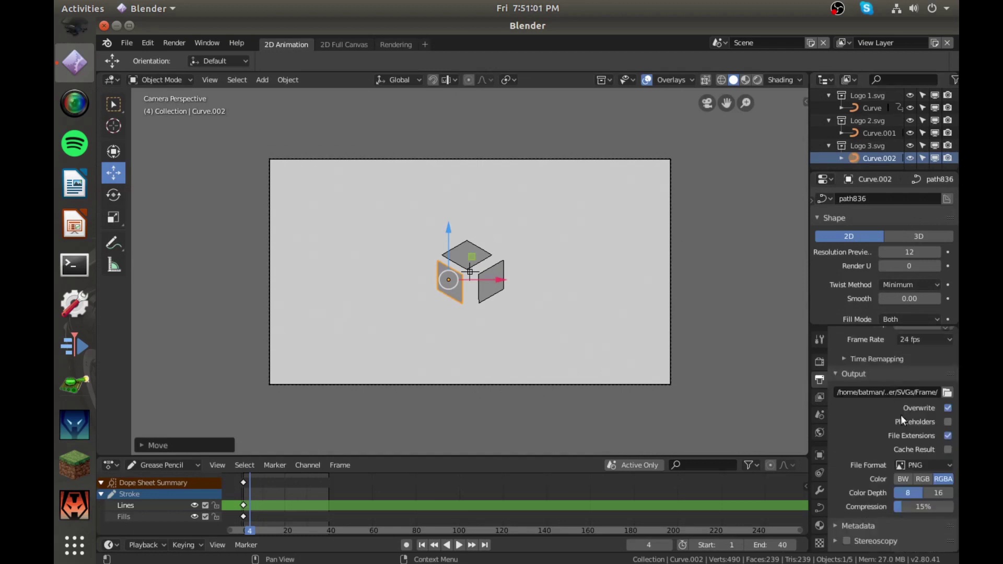
pyautogui.click(923, 454)
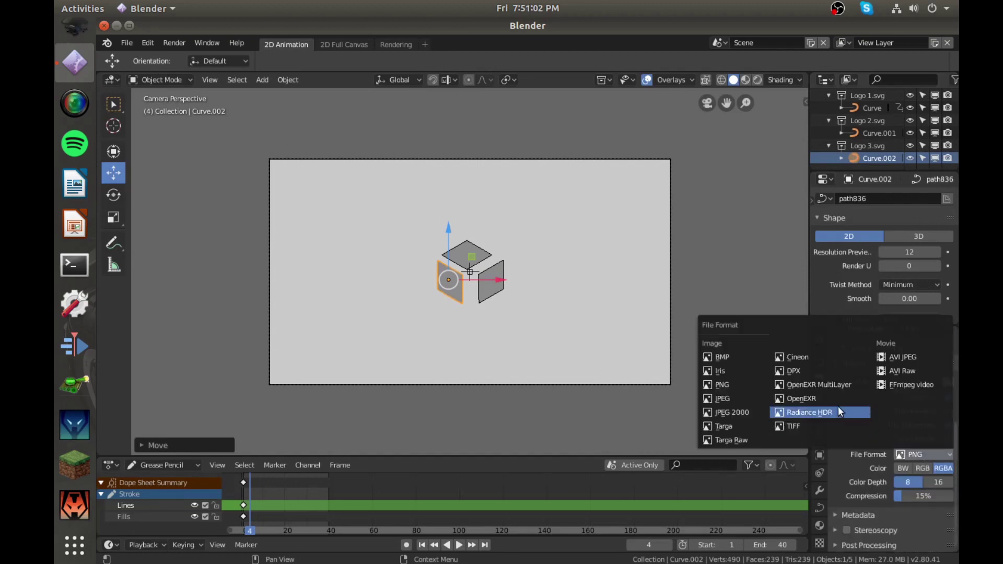
pyautogui.click(833, 398)
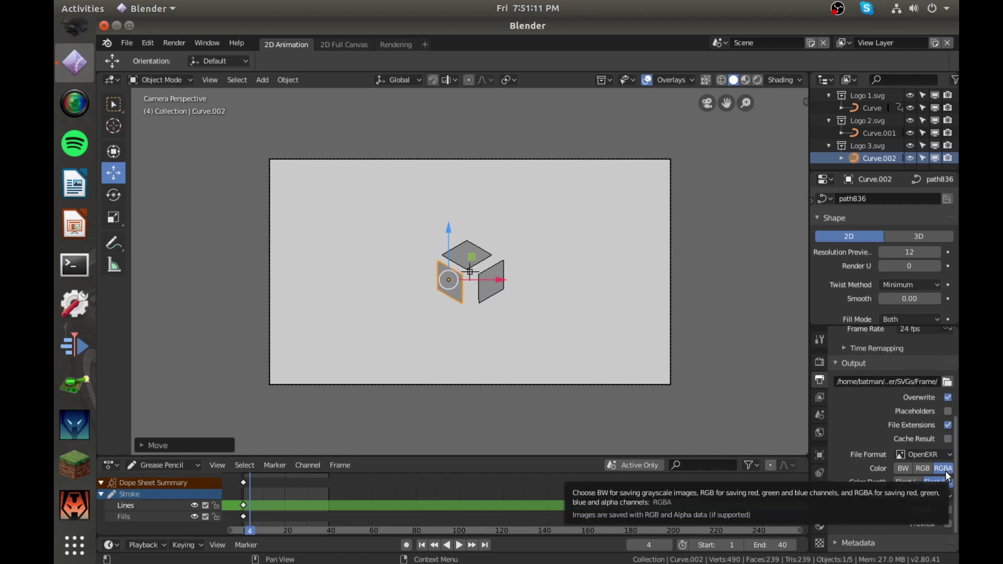
pyautogui.scroll(-1, 917, 378)
pyautogui.scroll(1, 916, 378)
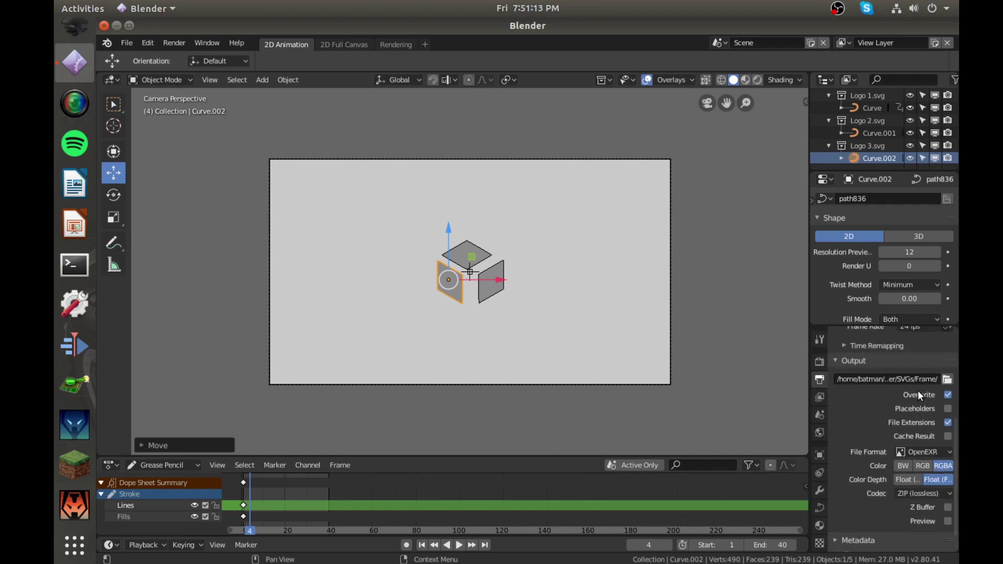
pyautogui.scroll(3, 909, 391)
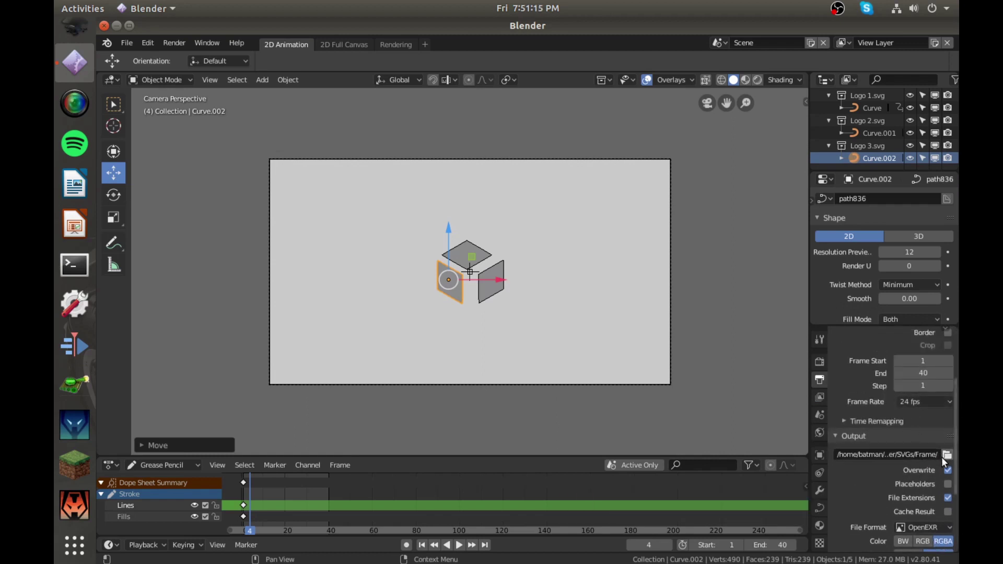
pyautogui.scroll(1, 918, 473)
pyautogui.scroll(3, 918, 473)
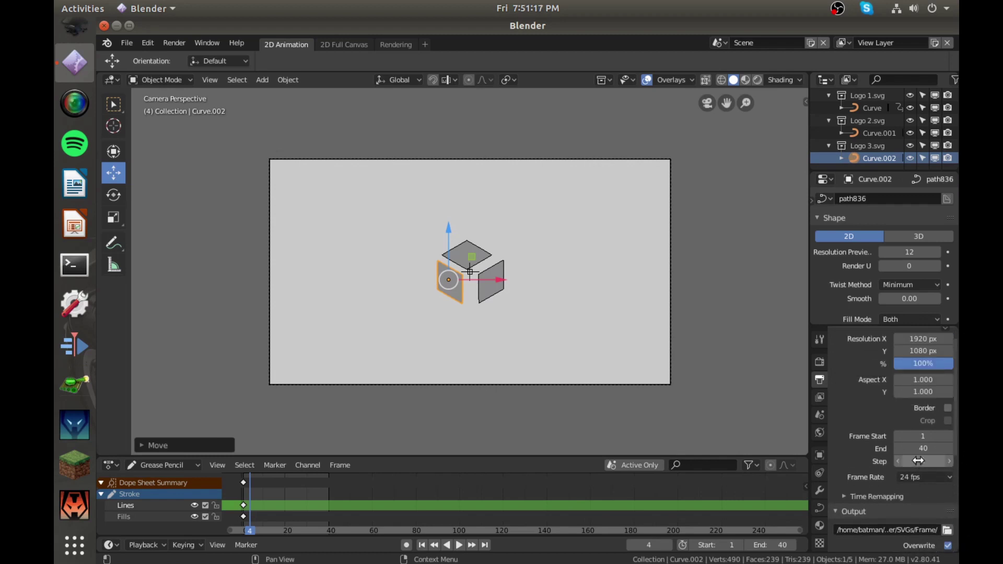
# Step: Render the animation through frame 40 to EXR frames, then close the render window
pyautogui.click(170, 43)
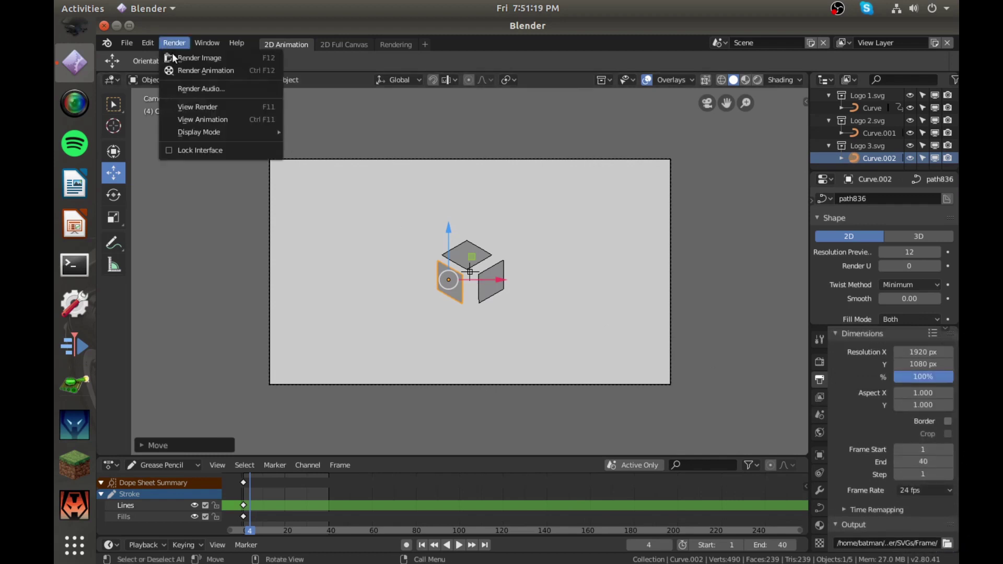
pyautogui.click(202, 71)
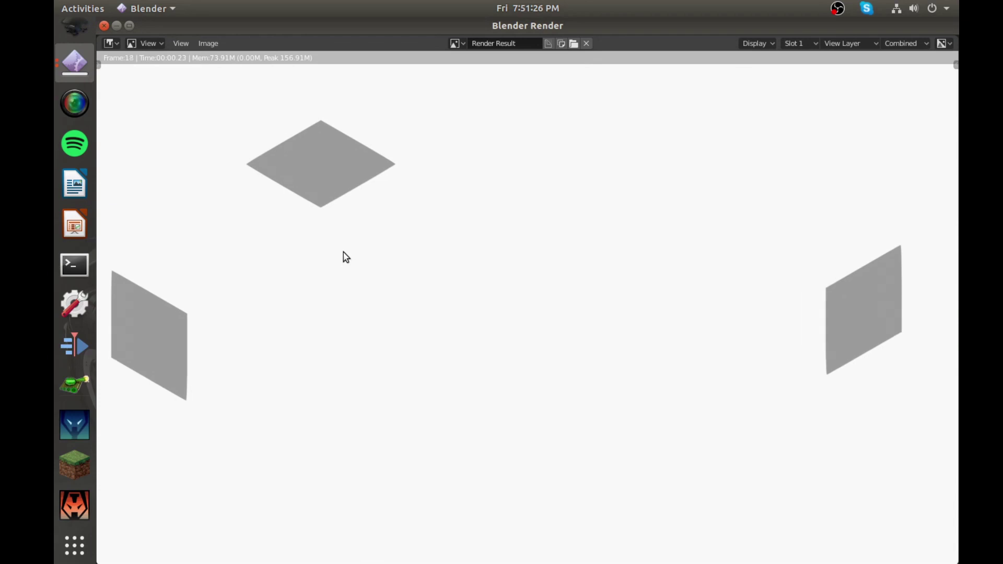
pyautogui.scroll(-3, 356, 253)
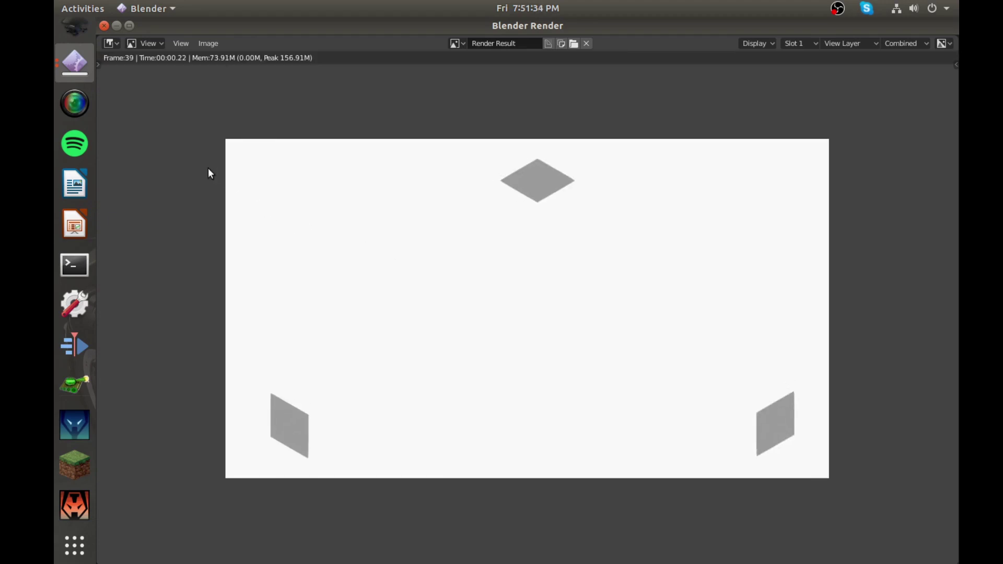
pyautogui.click(99, 24)
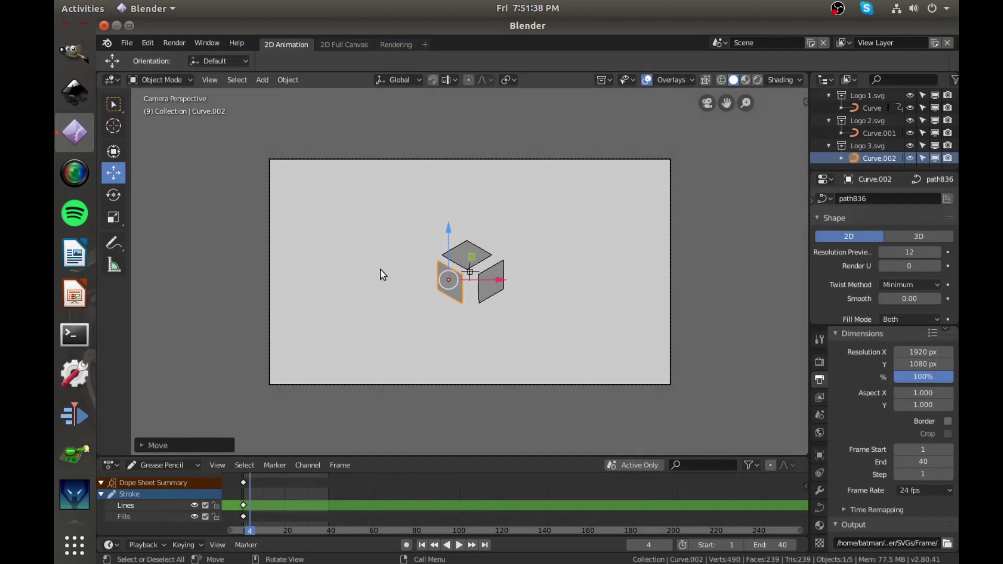
# Step: Start a new Video Editing file with an empty sequencer timeline
pyautogui.click(126, 42)
pyautogui.moveTo(157, 57)
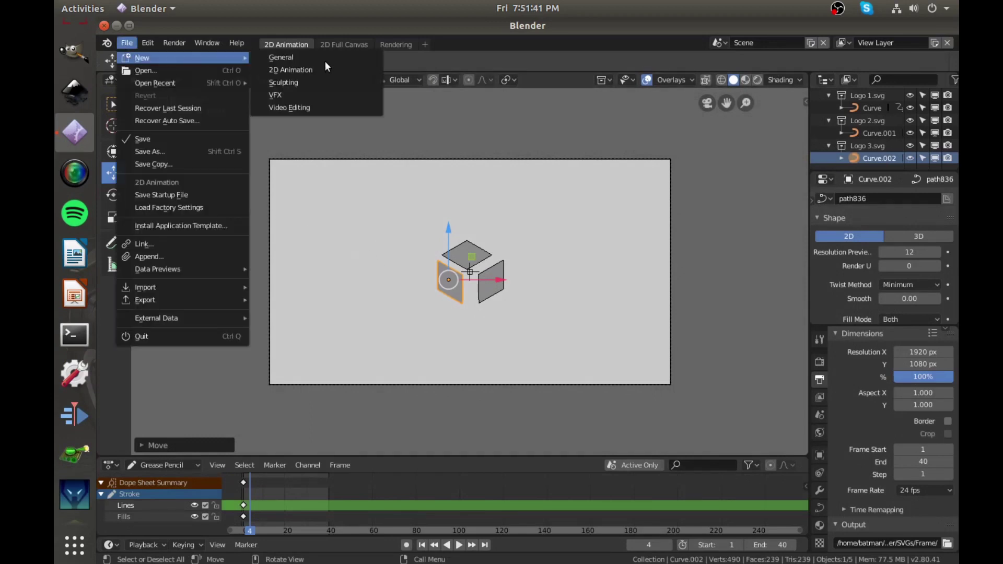
pyautogui.click(329, 105)
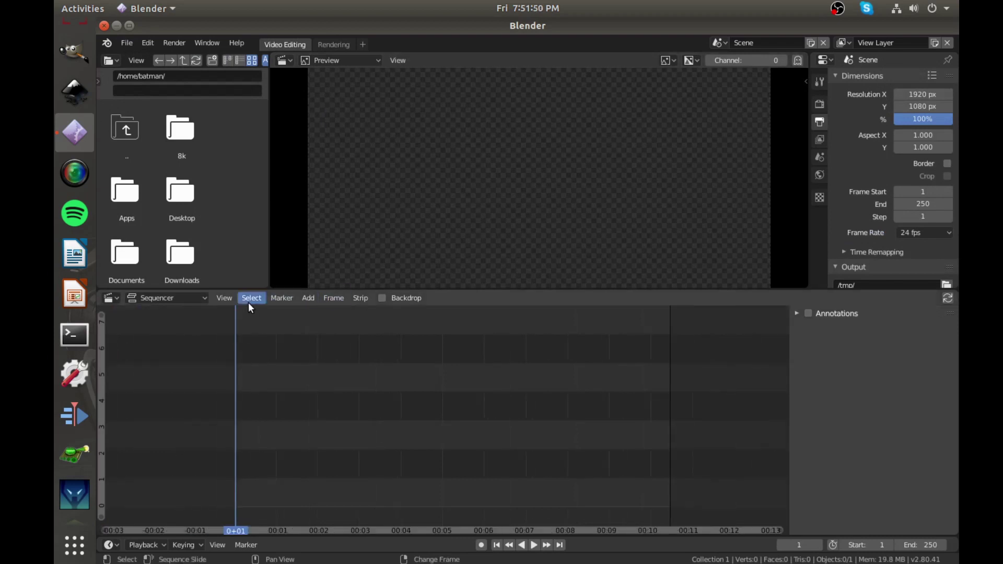
# Step: Add all 40 frames 0001–0040.exr from SVGs/Frame as one image strip on channel 1
pyautogui.click(304, 298)
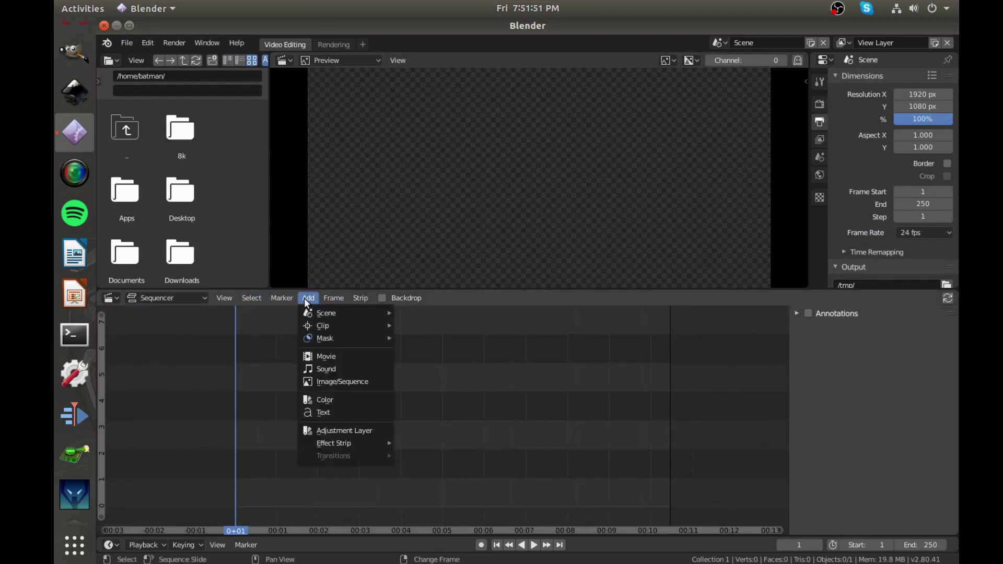
pyautogui.click(320, 380)
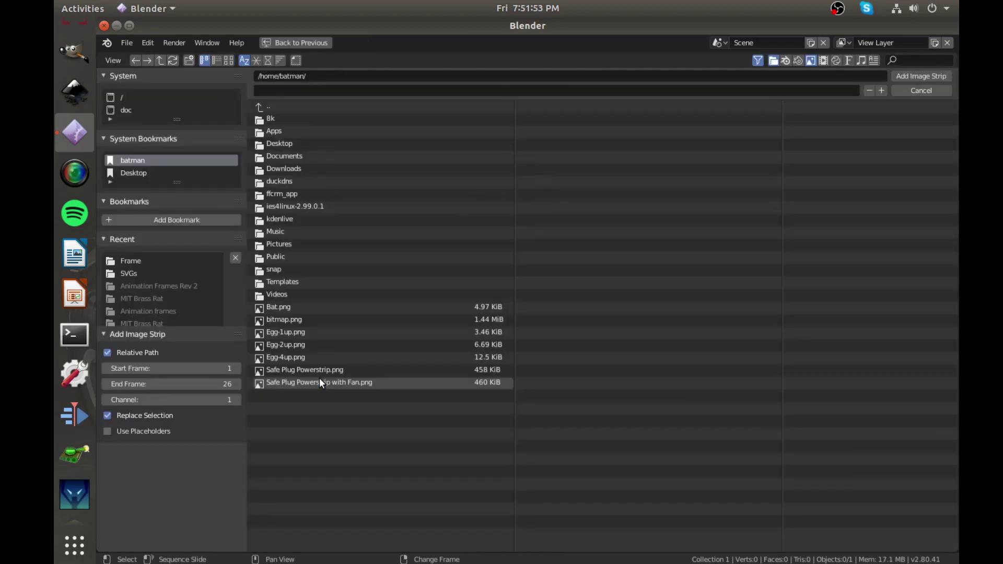
pyautogui.click(174, 173)
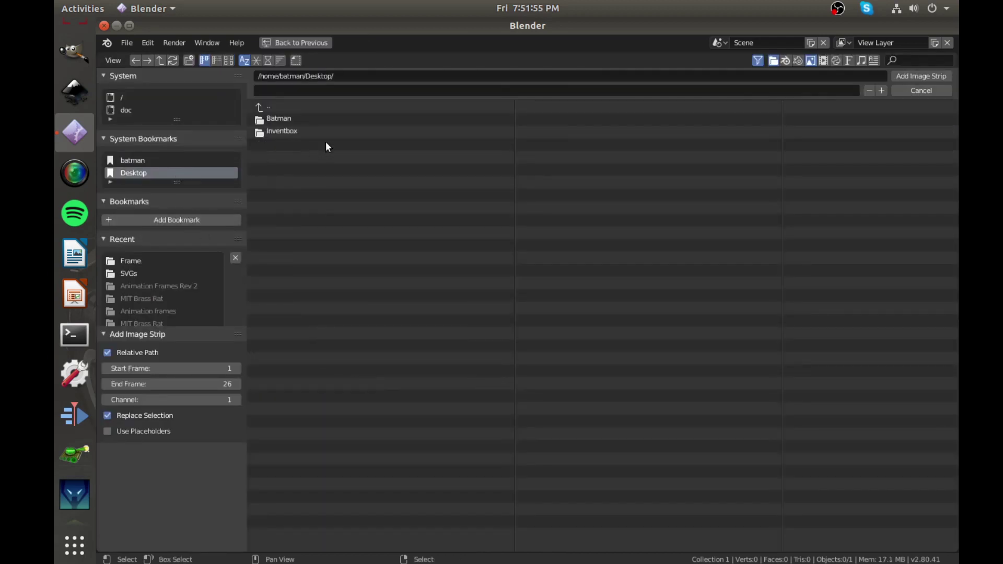
pyautogui.click(321, 131)
pyautogui.click(317, 120)
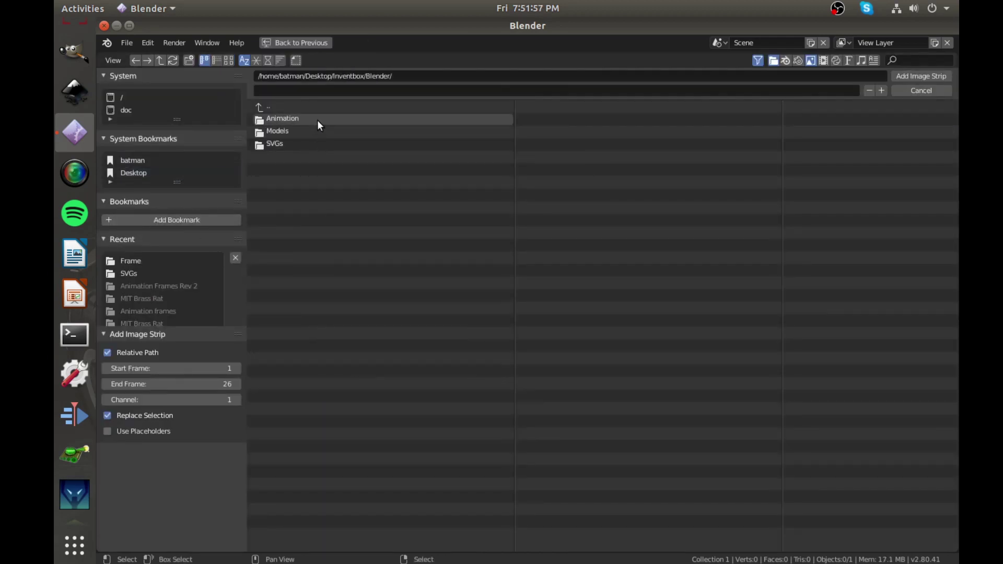
pyautogui.click(302, 149)
pyautogui.click(287, 120)
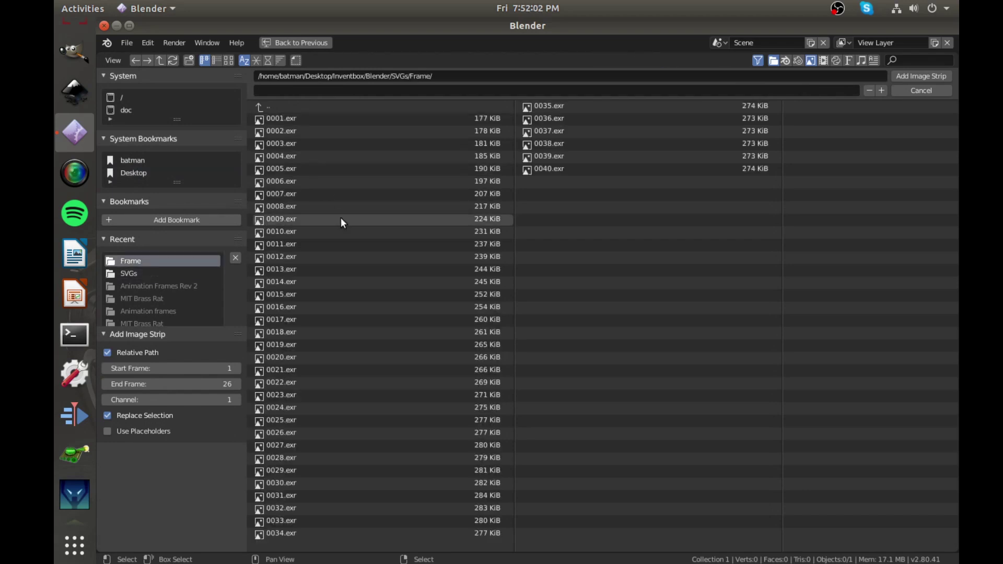
pyautogui.press('a')
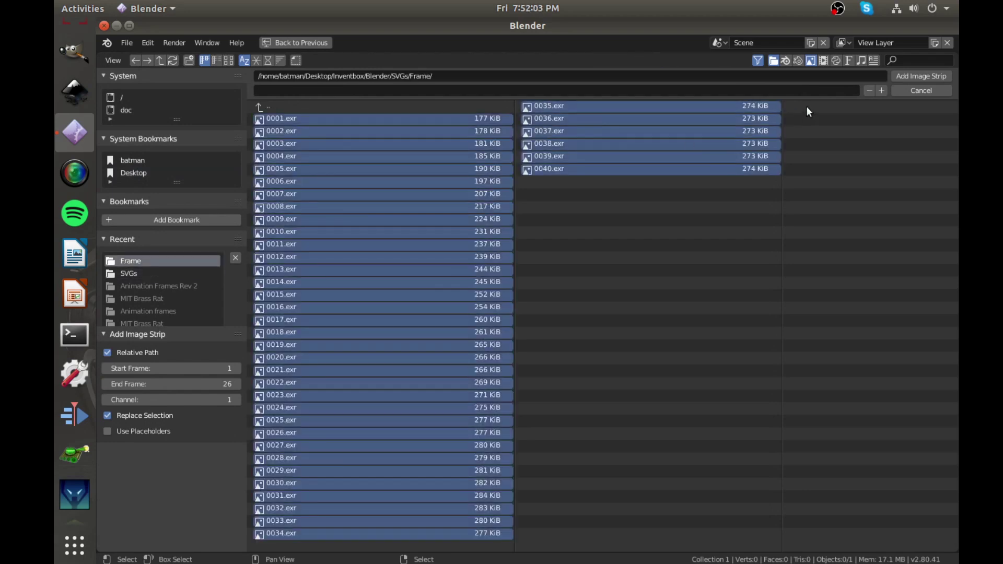
pyautogui.click(909, 77)
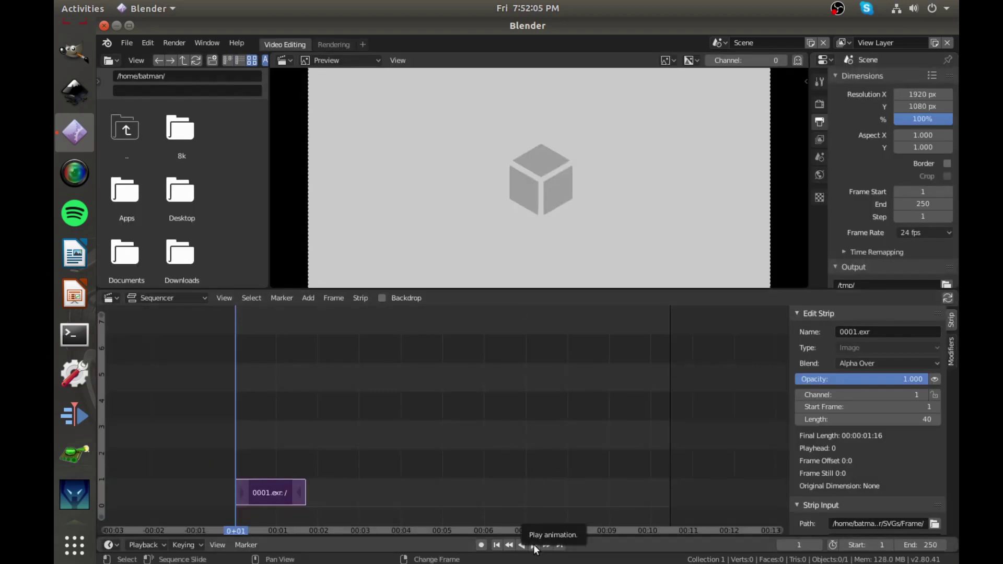
# Step: Set the scene's end frame to 40
pyautogui.click(913, 545)
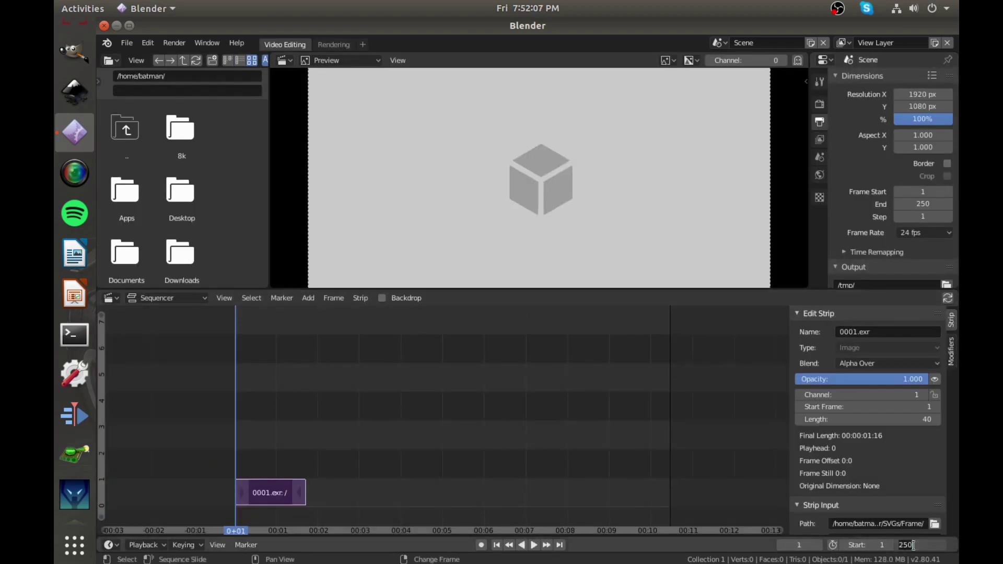
pyautogui.write('40')
pyautogui.press('Return')
# Step: Play the sequence to preview the logo pieces spreading apart
pyautogui.keyDown('ctrl'); pyautogui.scroll(-3, 272, 476); pyautogui.keyUp('ctrl')
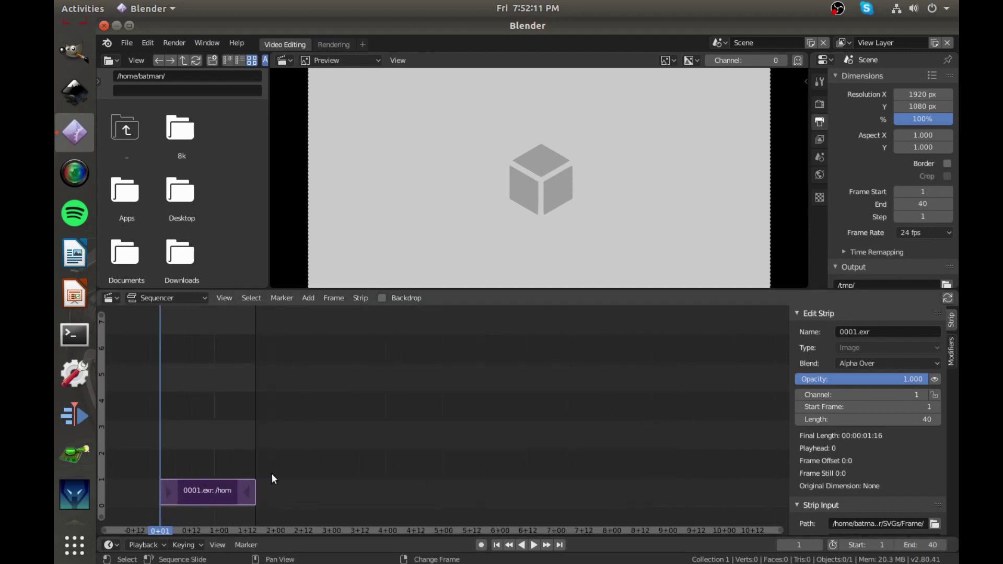
pyautogui.scroll(2, 325, 494)
pyautogui.keyDown('shift'); pyautogui.scroll(-2, 372, 468); pyautogui.keyUp('shift')
pyautogui.keyDown('shift'); pyautogui.scroll(3, 372, 468); pyautogui.keyUp('shift')
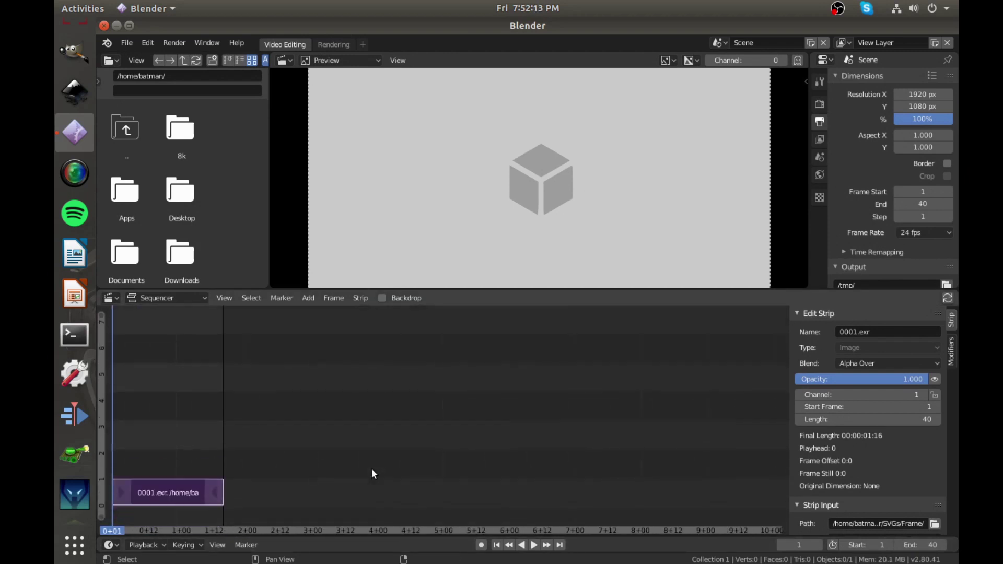
pyautogui.click(534, 545)
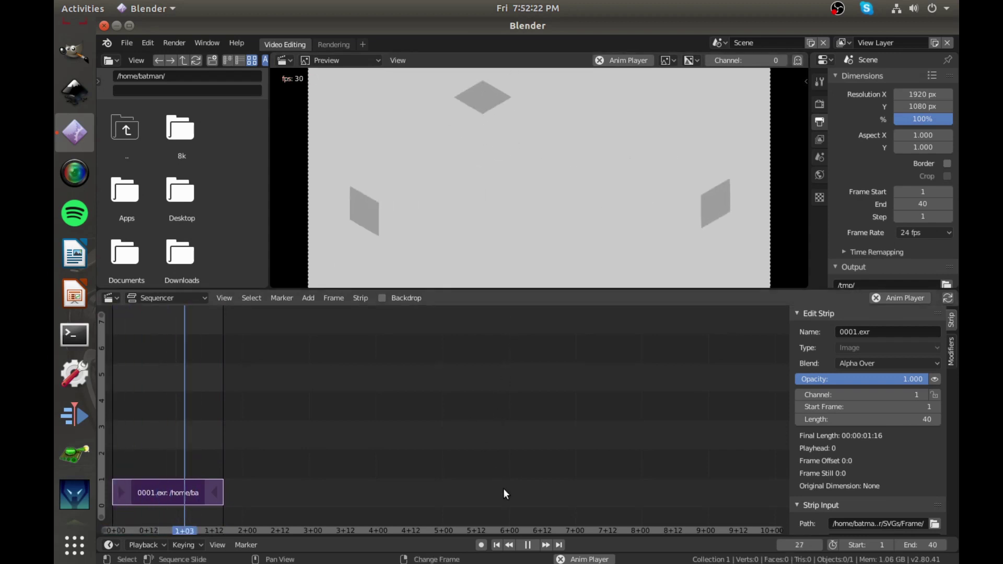
# Step: Stop playback and set the render output folder to Desktop/Inventbox/Blender/SVGs
pyautogui.click(527, 544)
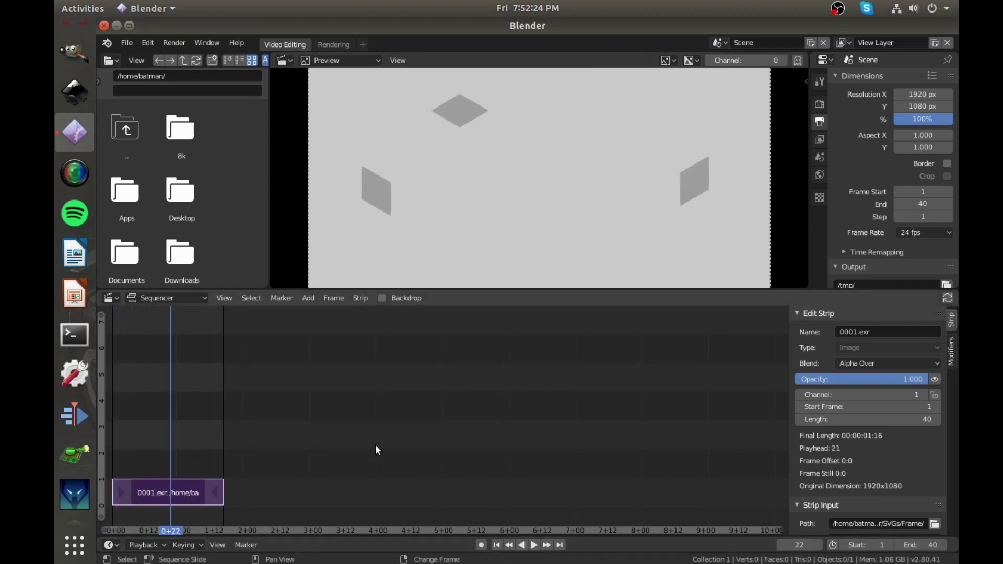
pyautogui.scroll(-5, 892, 171)
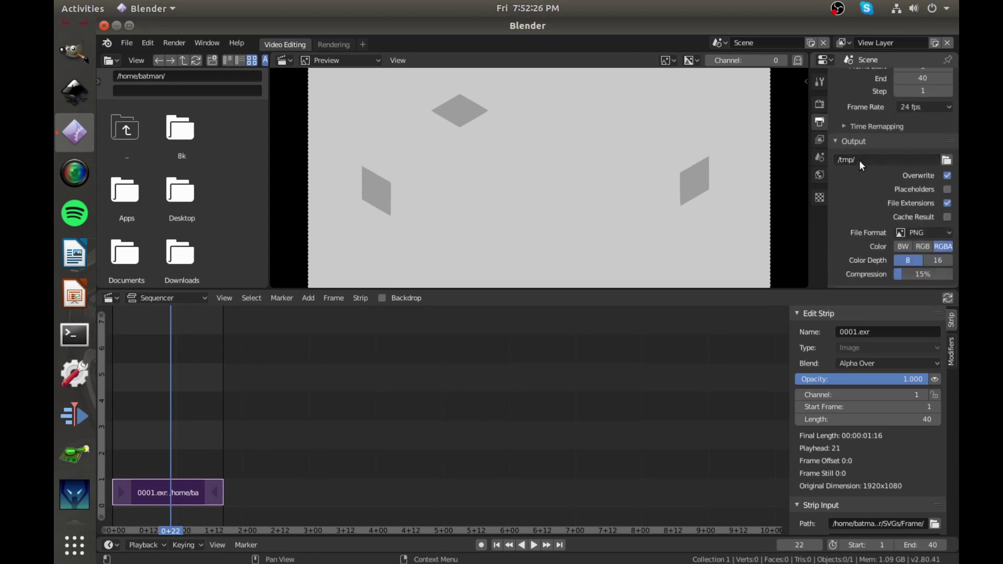
pyautogui.click(947, 159)
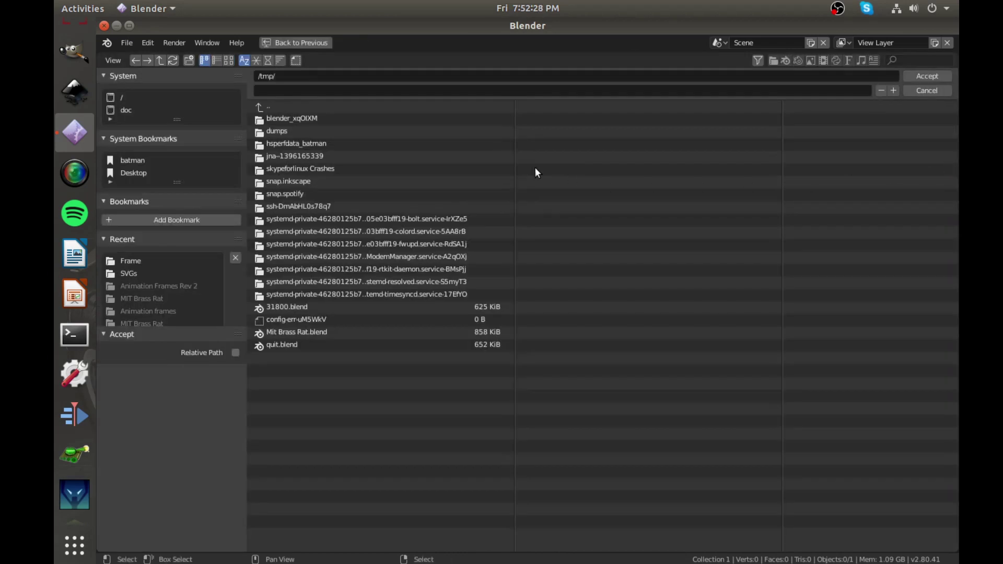
pyautogui.click(146, 173)
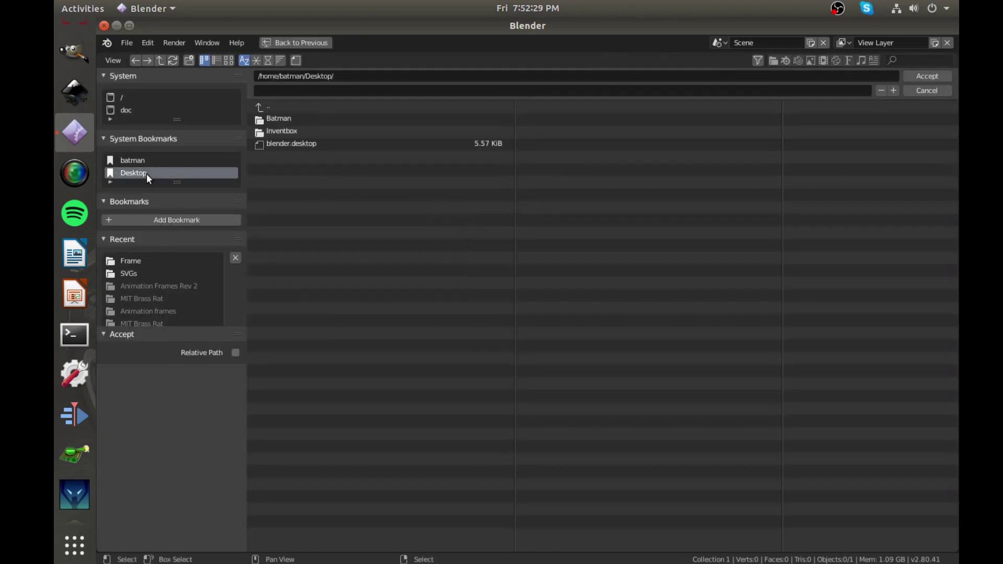
pyautogui.doubleClick(309, 134)
pyautogui.doubleClick(315, 119)
pyautogui.doubleClick(307, 130)
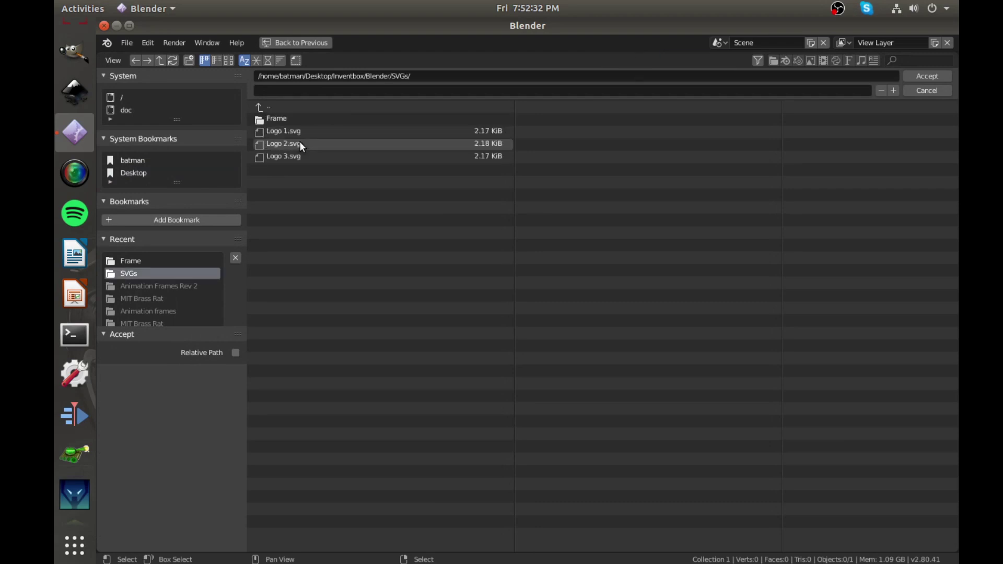
pyautogui.click(918, 75)
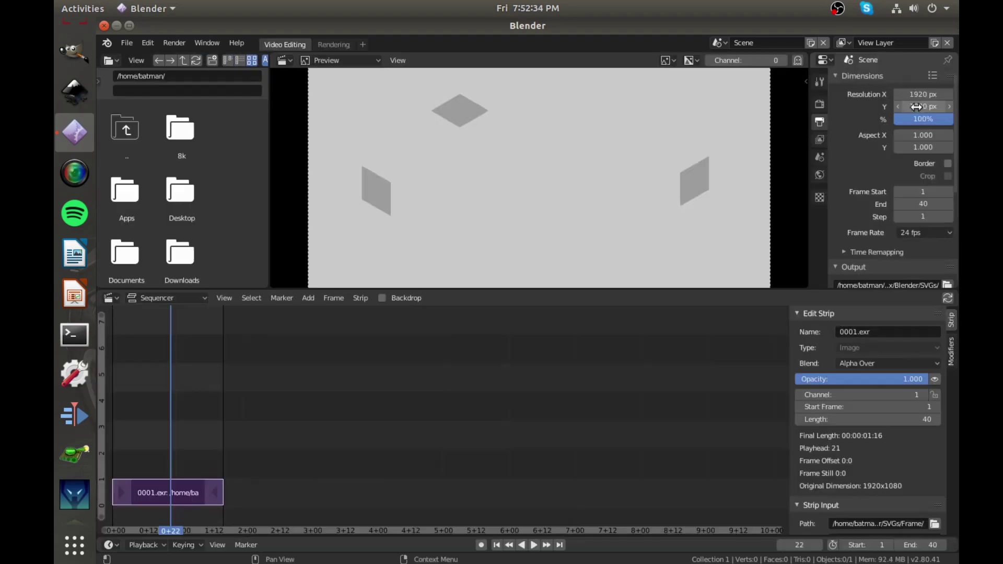
# Step: Change the output file format to FFmpeg video
pyautogui.scroll(-5, 903, 208)
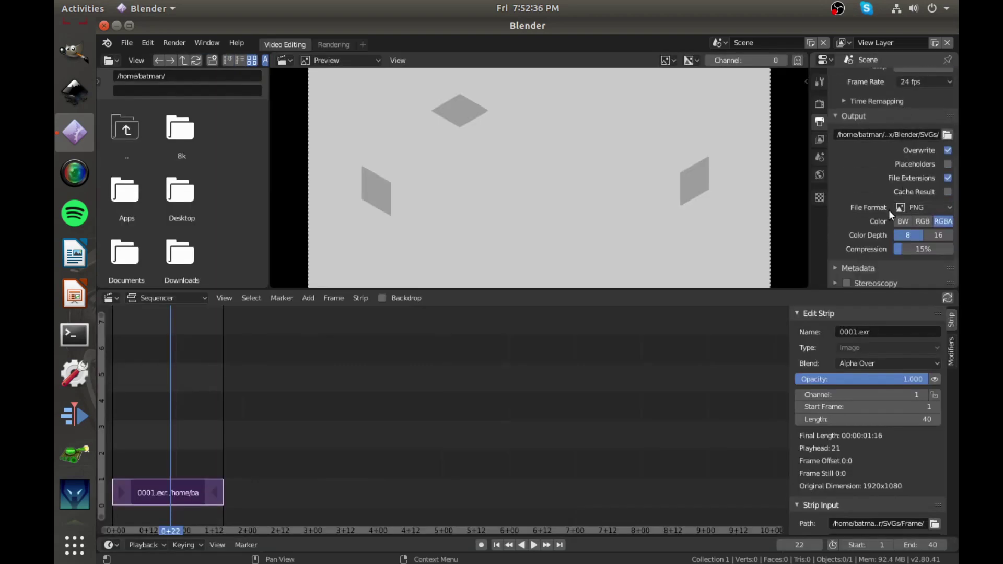
pyautogui.click(933, 209)
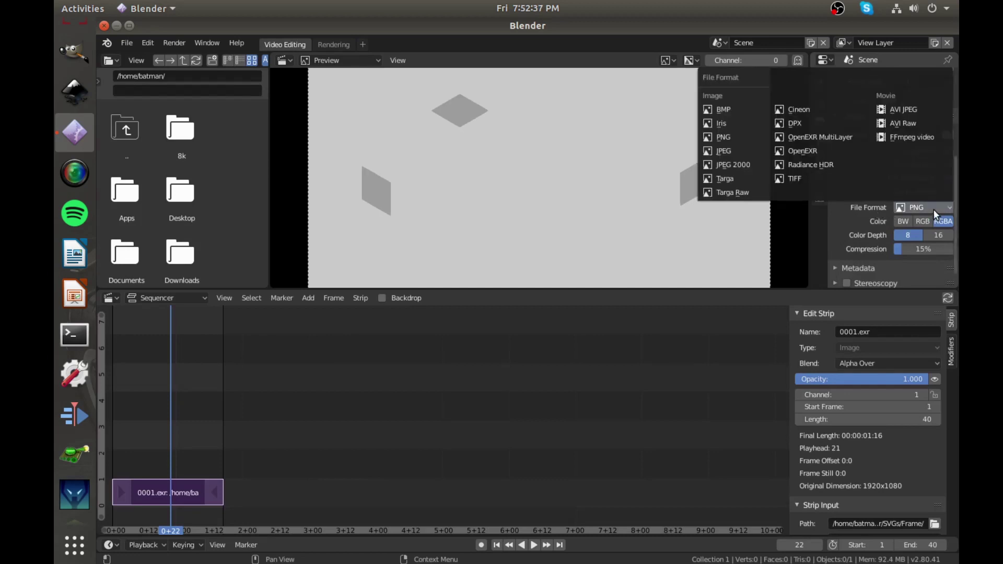
pyautogui.click(912, 137)
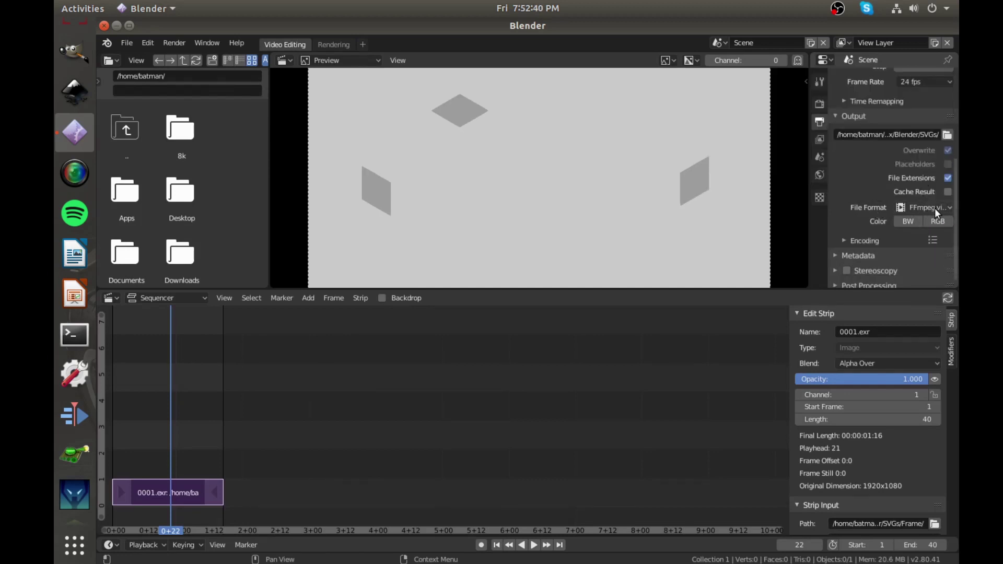
pyautogui.click(935, 208)
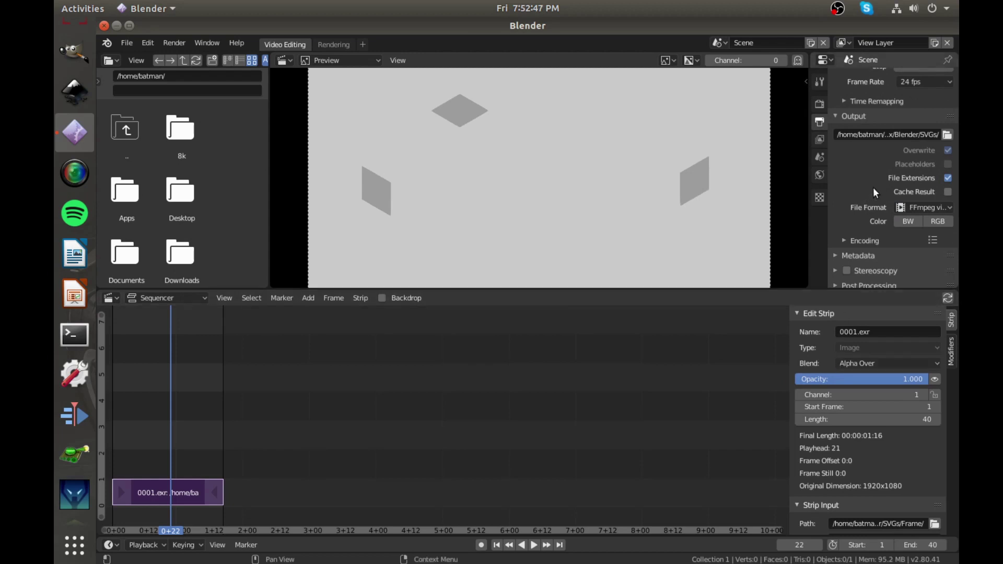
# Step: Render the 40-frame animation to 0001-0040.mkv and view it in the SVGs folder in Files
pyautogui.scroll(-1, 873, 187)
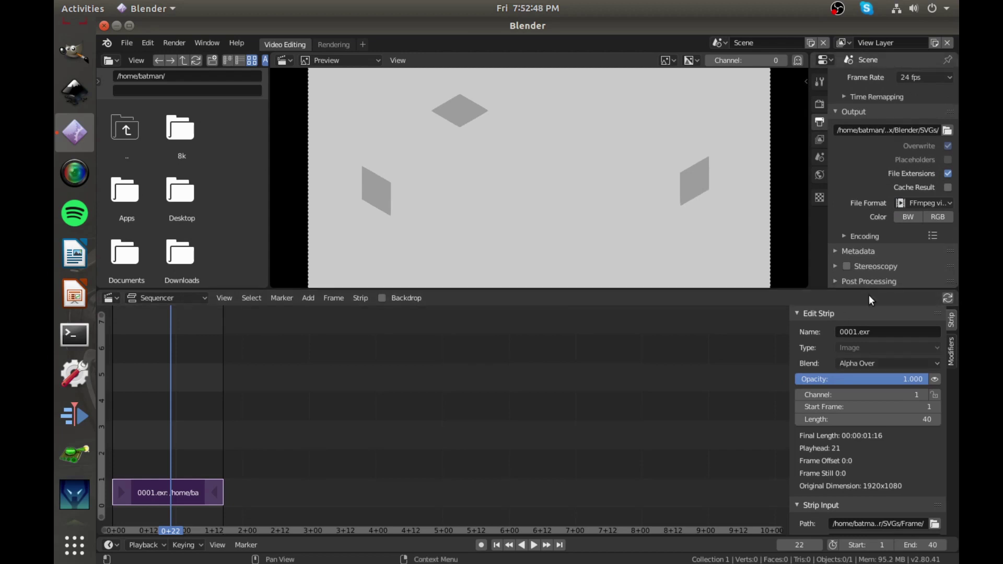
pyautogui.click(180, 44)
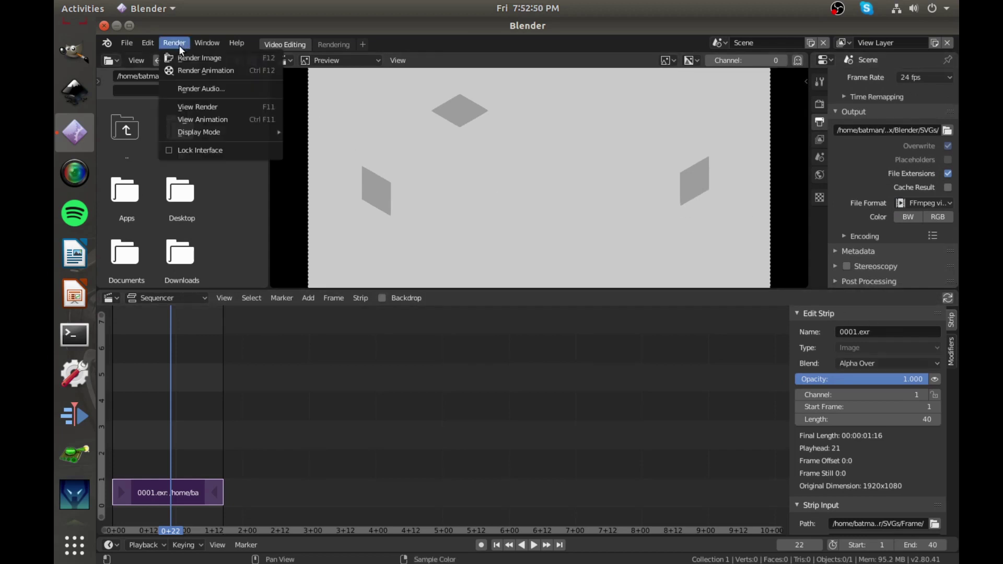
pyautogui.click(191, 71)
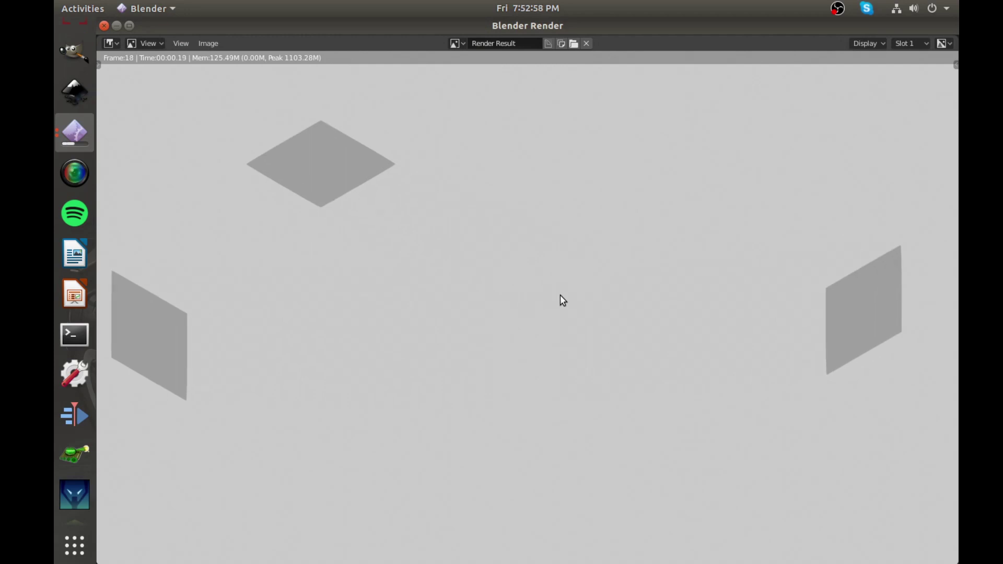
pyautogui.scroll(-2, 560, 296)
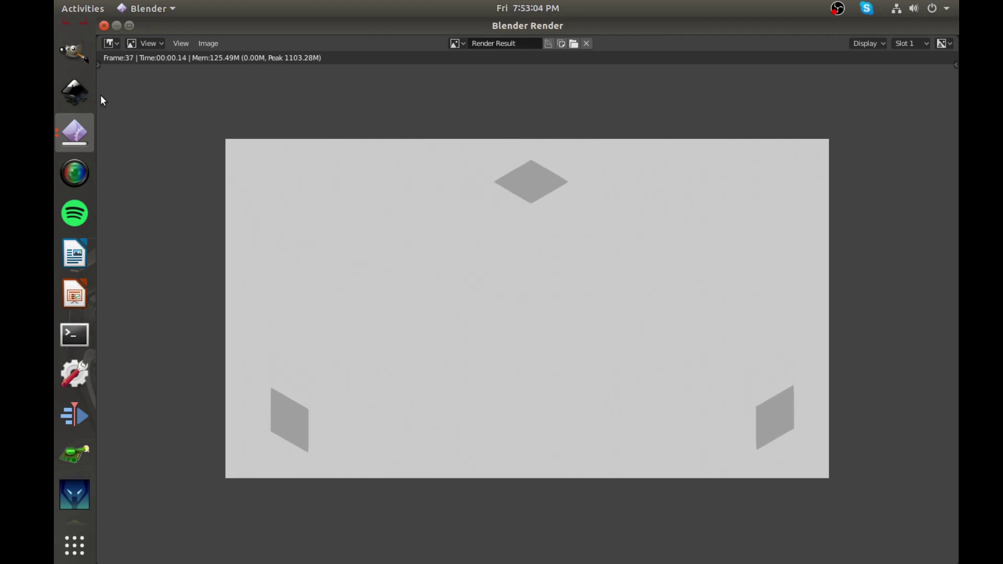
pyautogui.scroll(4, 58, 120)
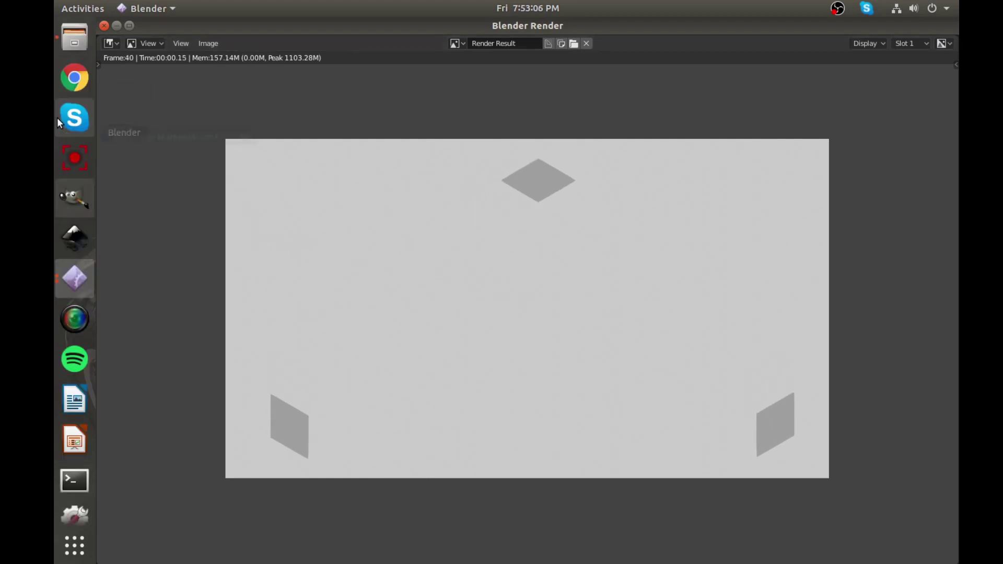
pyautogui.click(74, 37)
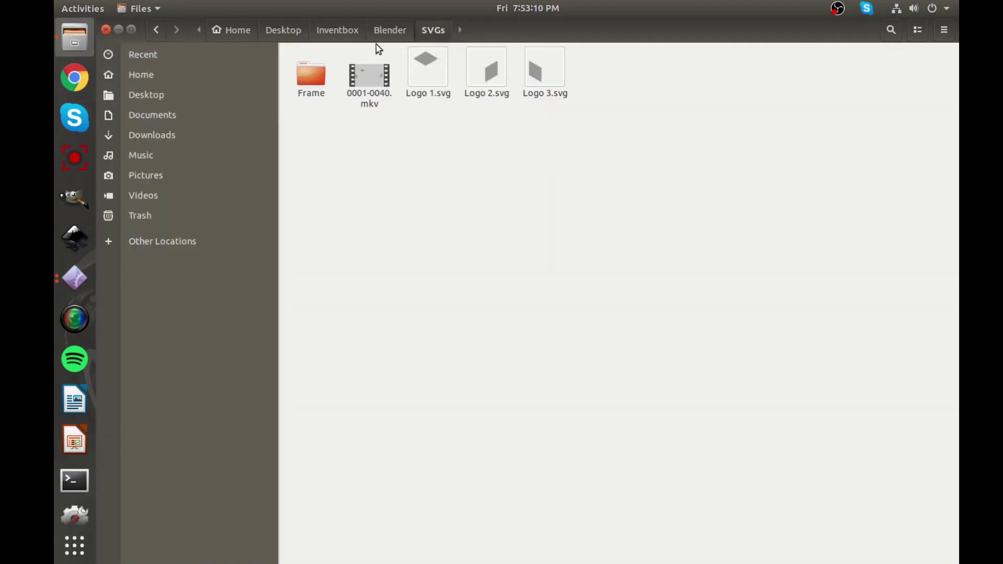
# Step: Open 0001-0040.mkv from the SVGs folder to play it in Videos
pyautogui.doubleClick(371, 84)
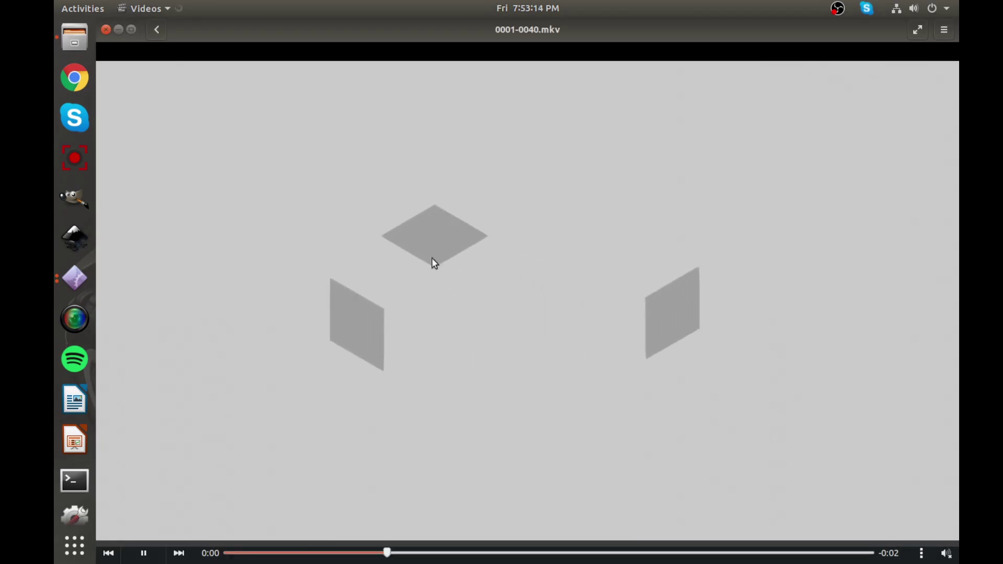